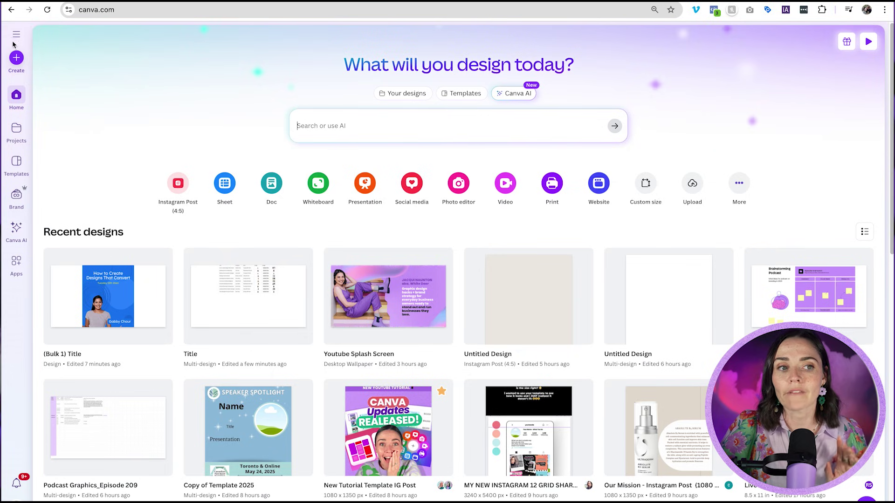
Start a new blank Sheet design by searching 'sheet' in Create a design
{"action": "left_click", "coordinate": [17, 58]}
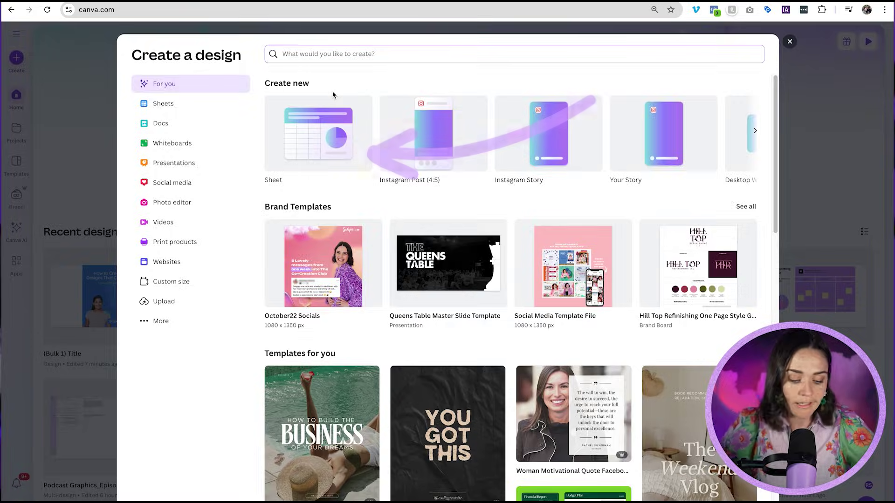
{"action": "type", "text": "sheet"}
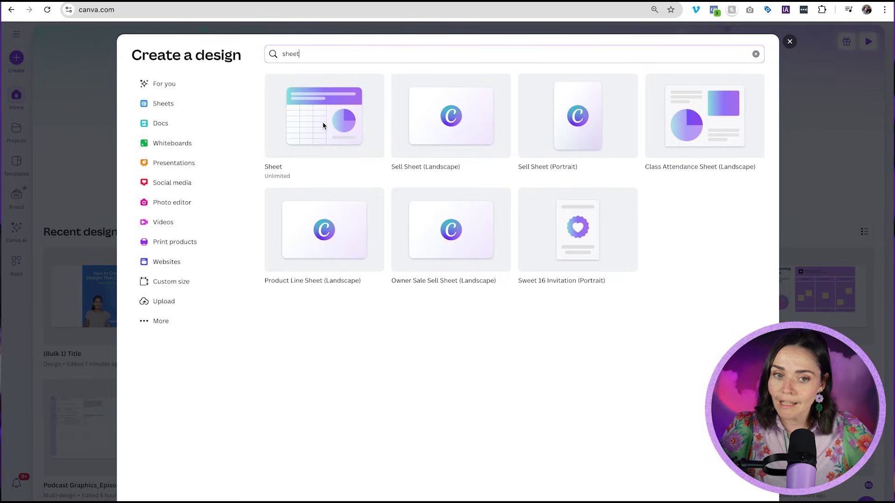
{"action": "left_click", "coordinate": [309, 118]}
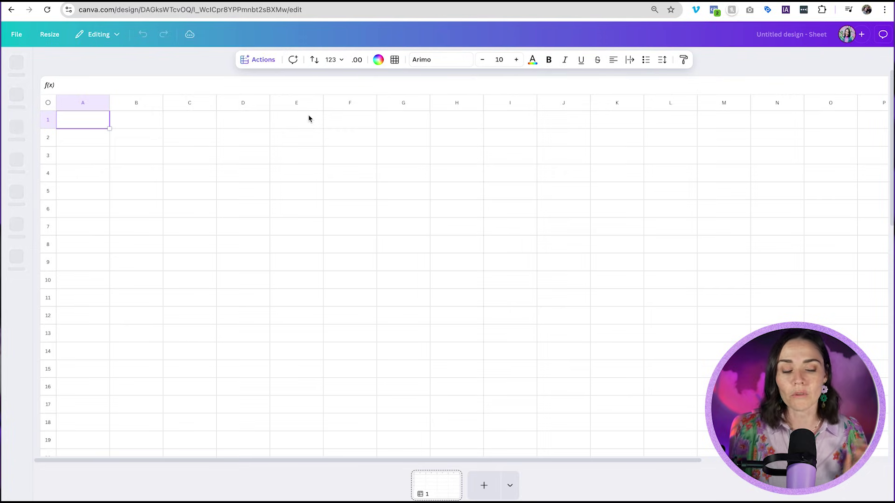
{"action": "left_click", "coordinate": [309, 139]}
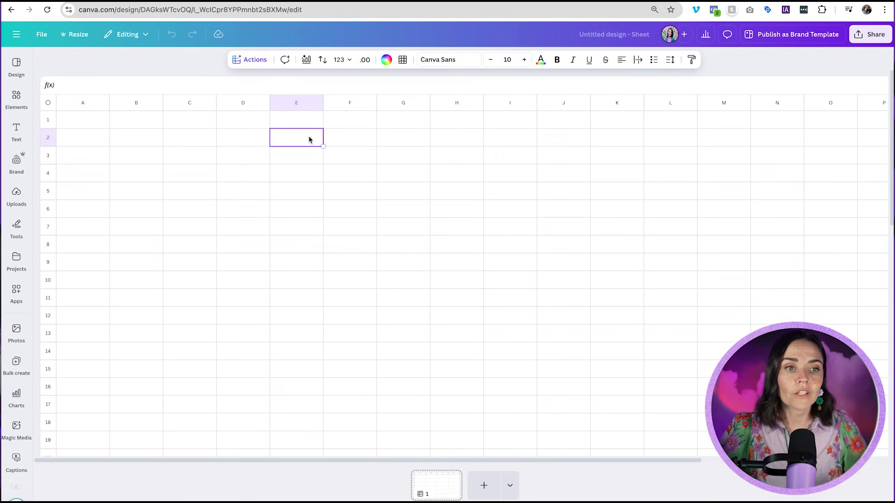
{"action": "left_click", "coordinate": [94, 125]}
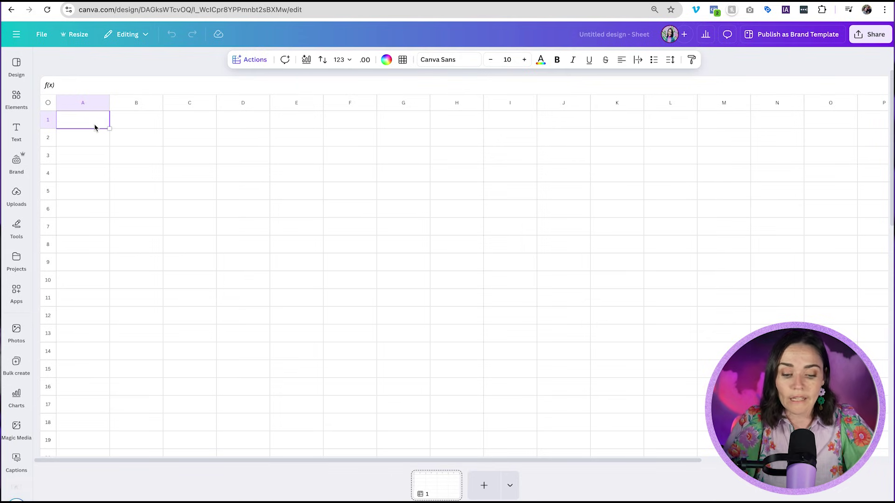
Enter bold headers Title, Presenter, Date and Image in A1:D1
{"action": "type", "text": "Title"}
{"action": "key", "text": "Tab"}
{"action": "type", "text": "Presenter"}
{"action": "key", "text": "Tab"}
{"action": "type", "text": "Date"}
{"action": "key", "text": "Tab"}
{"action": "type", "text": "Imag"}
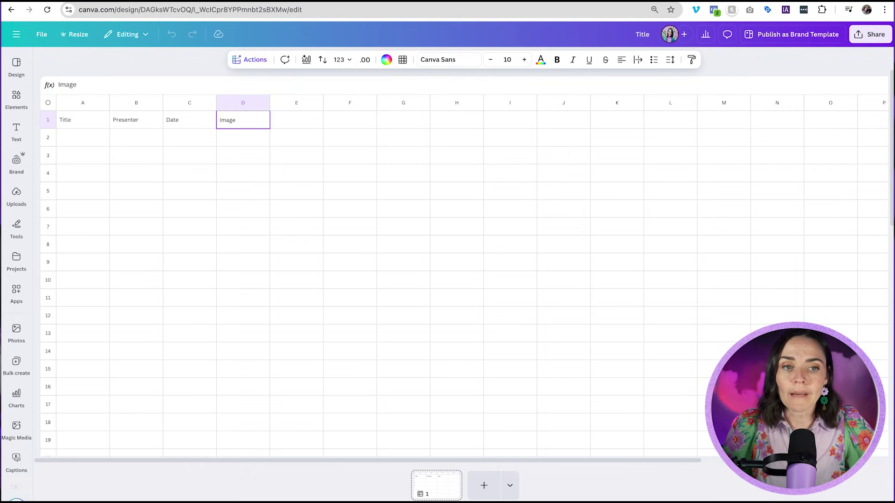
{"action": "type", "text": "e"}
{"action": "left_click_drag", "start_coordinate": [71, 122], "coordinate": [224, 122]}
{"action": "key", "text": "ctrl+b"}
Paste the first talk's title, presenter and 'Tuesday 15th 10am' into A2:C2, widening columns A and C
{"action": "left_click", "coordinate": [230, 154]}
{"action": "left_click", "coordinate": [87, 138]}
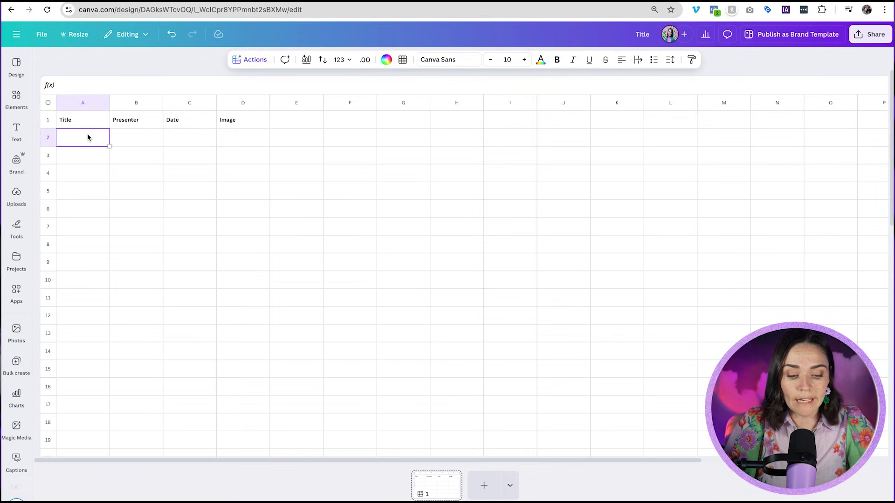
{"action": "type", "text": "How to Create Designs That Convert"}
{"action": "left_click_drag", "start_coordinate": [110, 103], "coordinate": [168, 104]}
{"action": "left_click", "coordinate": [188, 136]}
{"action": "type", "text": "Gabby Chour"}
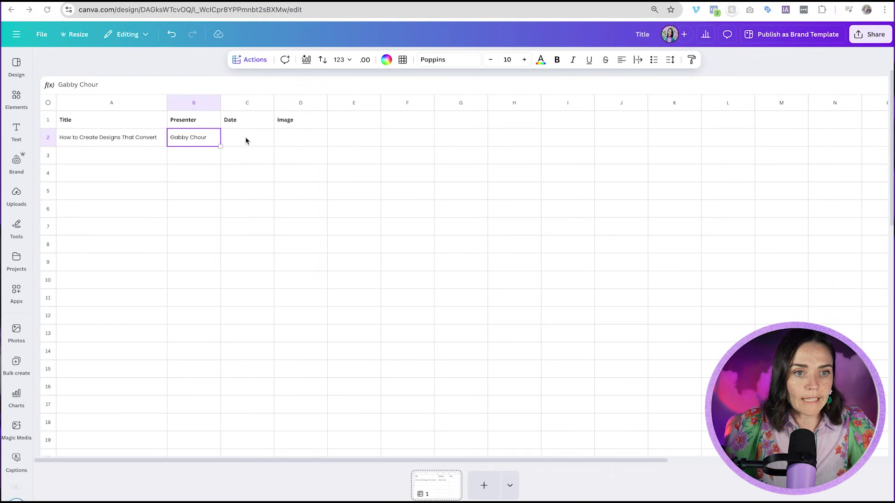
{"action": "left_click", "coordinate": [247, 140]}
{"action": "type", "text": "Tuesday 15th 10am"}
{"action": "left_click_drag", "start_coordinate": [274, 103], "coordinate": [293, 105]}
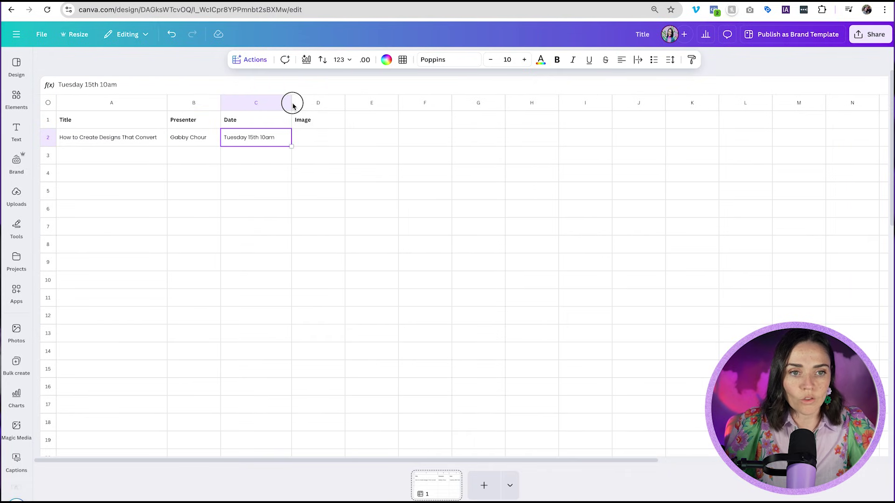
Mark out ten rows in the Title and Presenter columns, ending on cell A3
{"action": "left_click", "coordinate": [133, 142]}
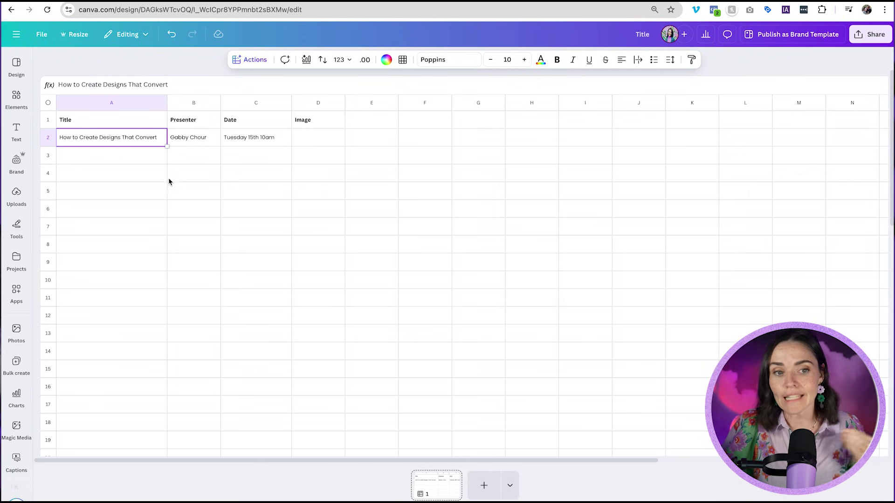
{"action": "left_click_drag", "start_coordinate": [112, 119], "coordinate": [131, 279]}
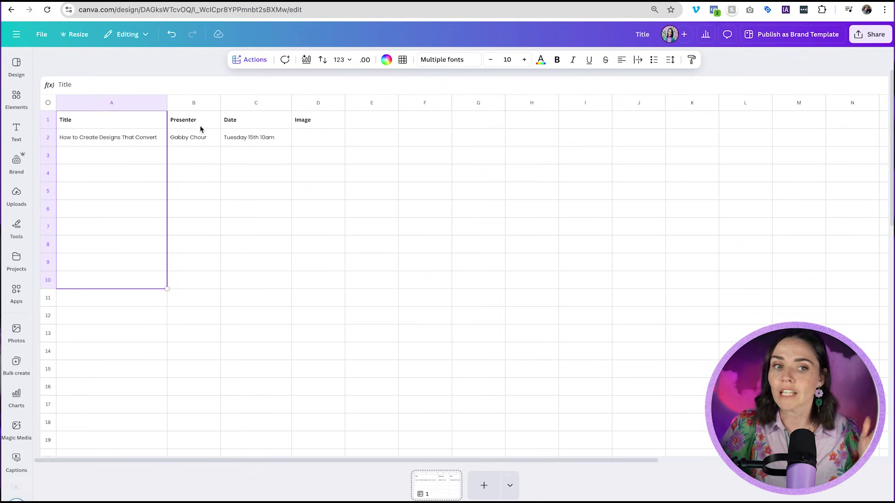
{"action": "left_click_drag", "start_coordinate": [198, 122], "coordinate": [200, 278]}
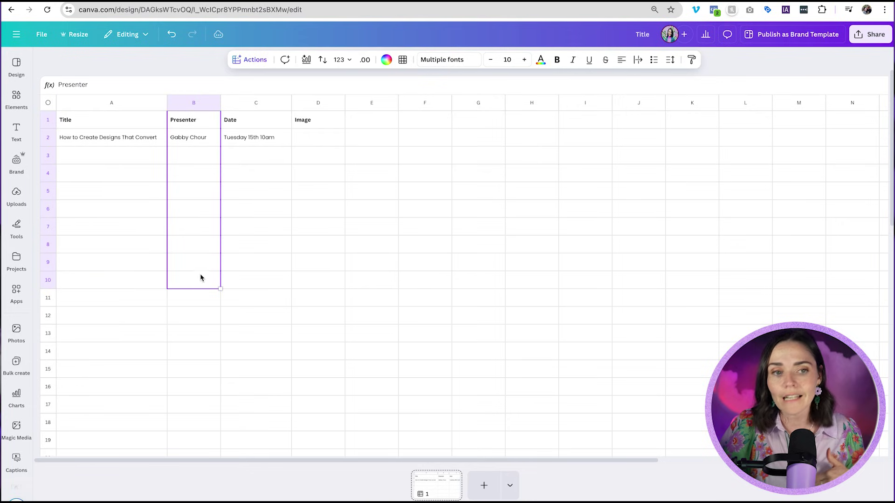
{"action": "left_click", "coordinate": [140, 156]}
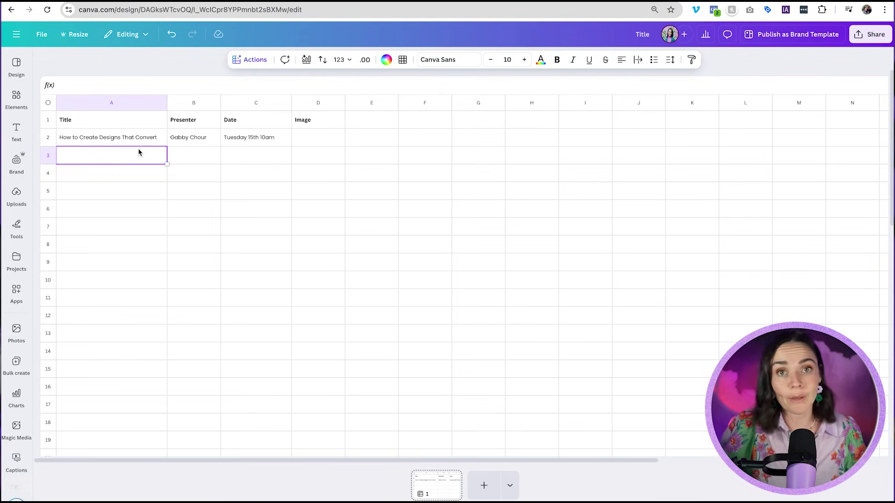
Select the empty cells A3:C11 and run the AI Fill empty cells action
{"action": "left_click_drag", "start_coordinate": [120, 155], "coordinate": [194, 194]}
{"action": "left_click", "coordinate": [188, 187]}
{"action": "left_click_drag", "start_coordinate": [118, 158], "coordinate": [238, 298]}
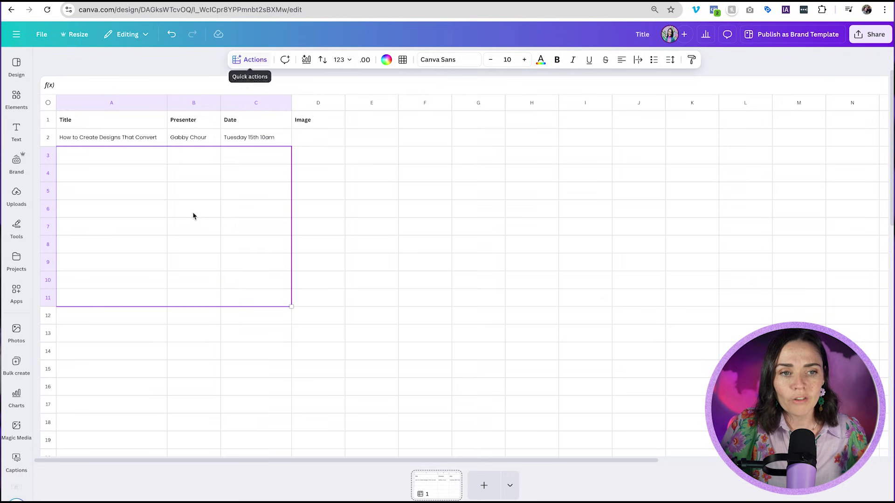
{"action": "left_click", "coordinate": [247, 61]}
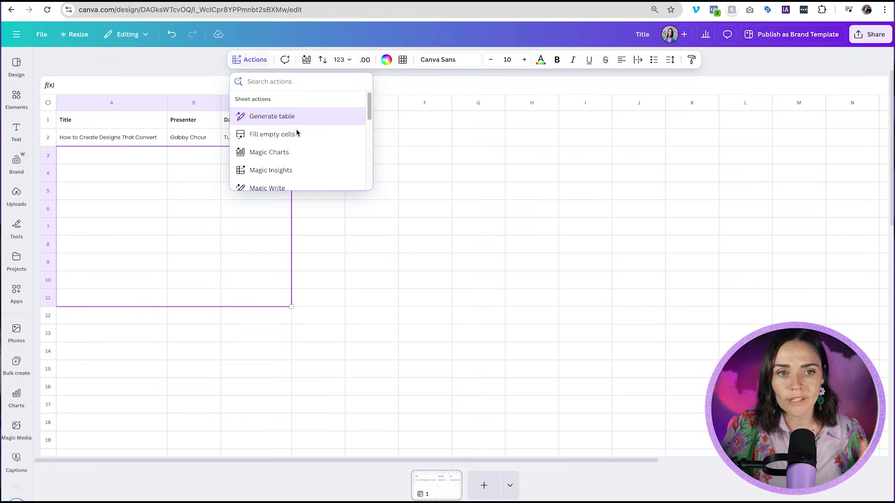
{"action": "scroll", "coordinate": [279, 131], "scroll_direction": "down", "scroll_amount": 1}
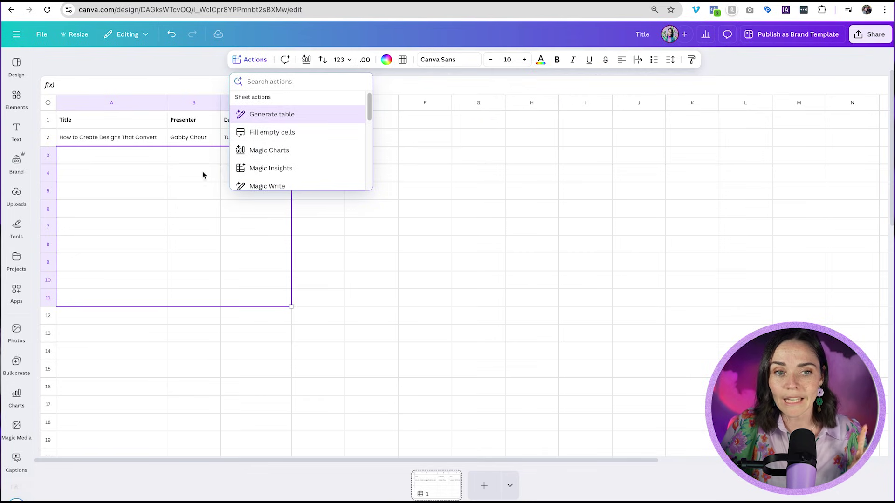
{"action": "left_click", "coordinate": [263, 133]}
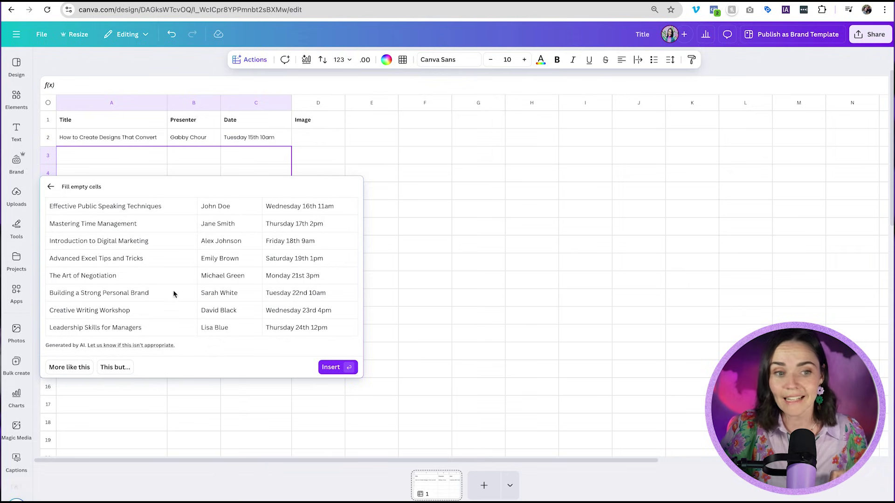
Regenerate the rows with 'make them all to do with design' and insert them
{"action": "left_click", "coordinate": [70, 368]}
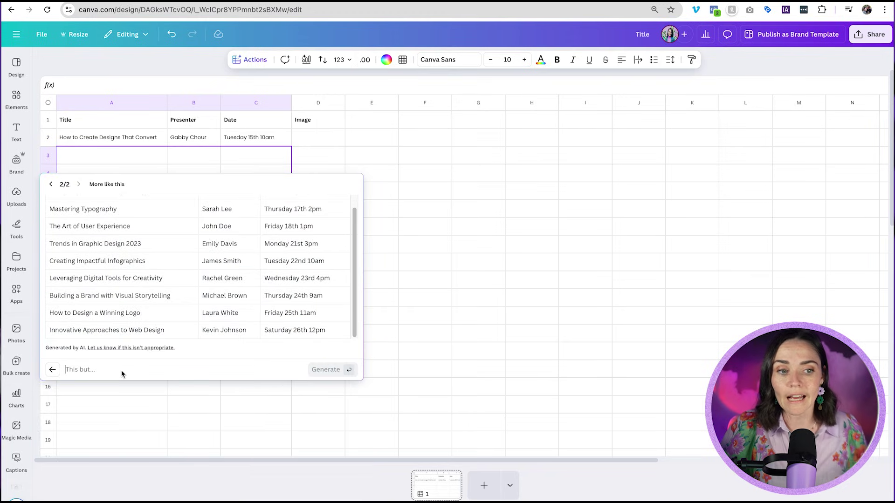
{"action": "type", "text": "make them all to do with design"}
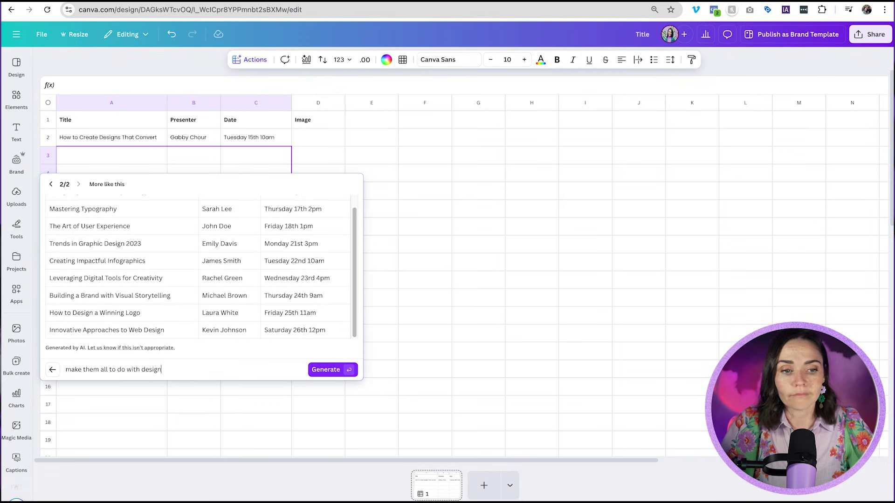
{"action": "key", "text": "Return"}
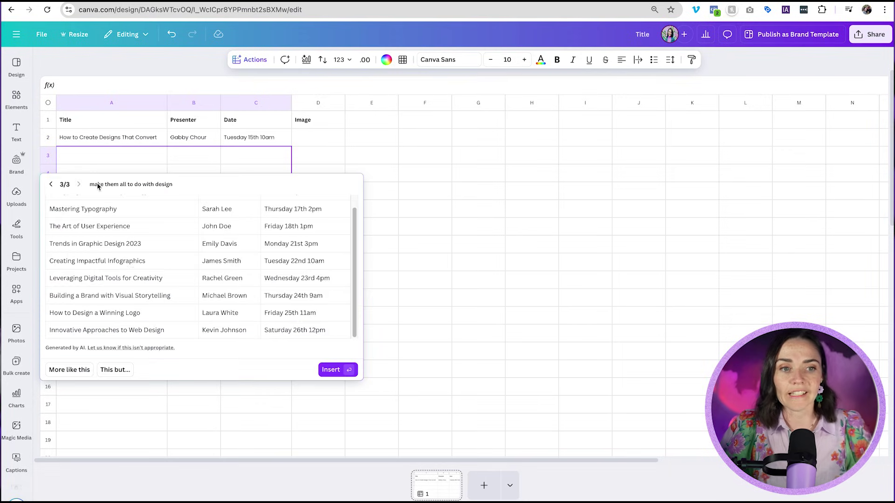
{"action": "left_click", "coordinate": [334, 370]}
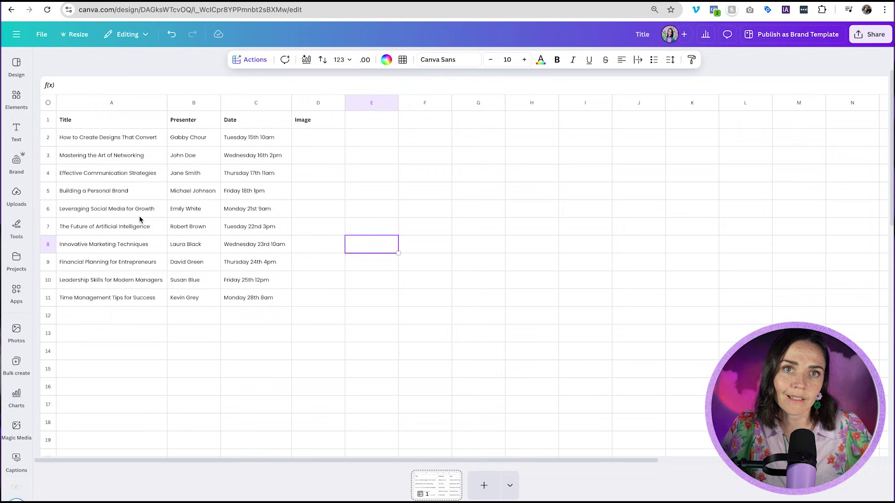
Select the Image cells D2 through D11, closing the brand assets panel
{"action": "left_click_drag", "start_coordinate": [319, 139], "coordinate": [322, 302]}
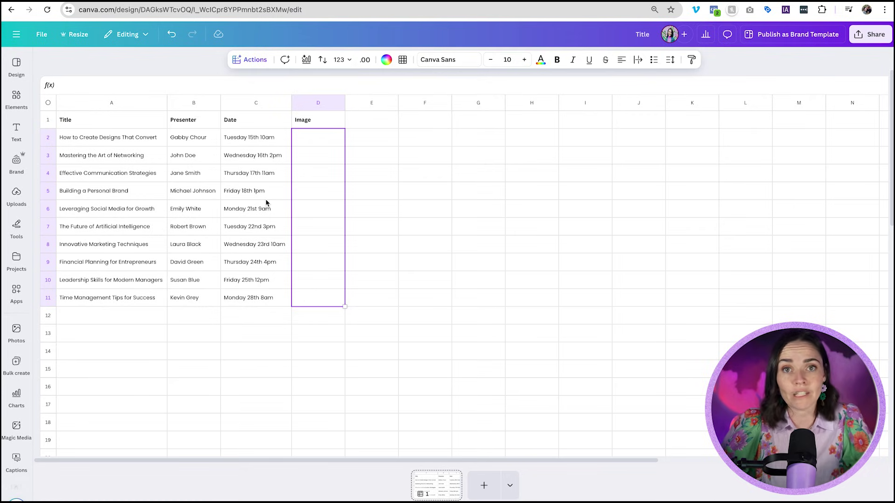
{"action": "left_click", "coordinate": [325, 139]}
{"action": "left_click_drag", "start_coordinate": [325, 152], "coordinate": [334, 304]}
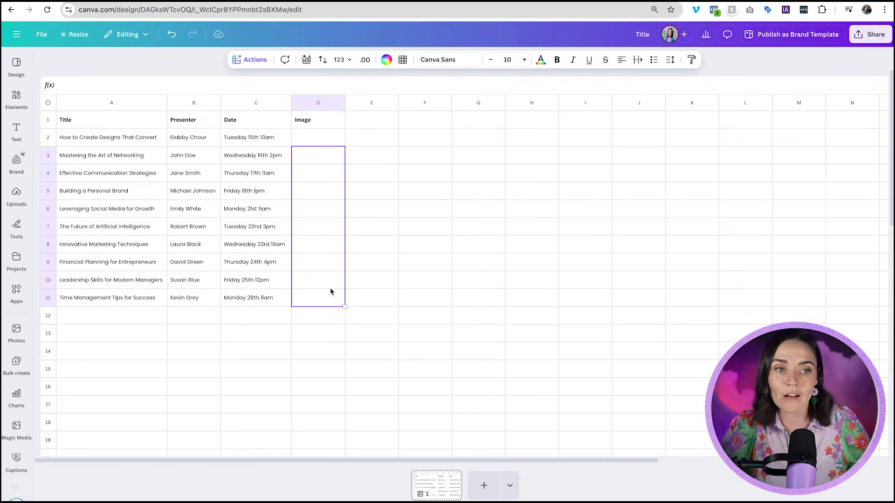
{"action": "left_click", "coordinate": [318, 139]}
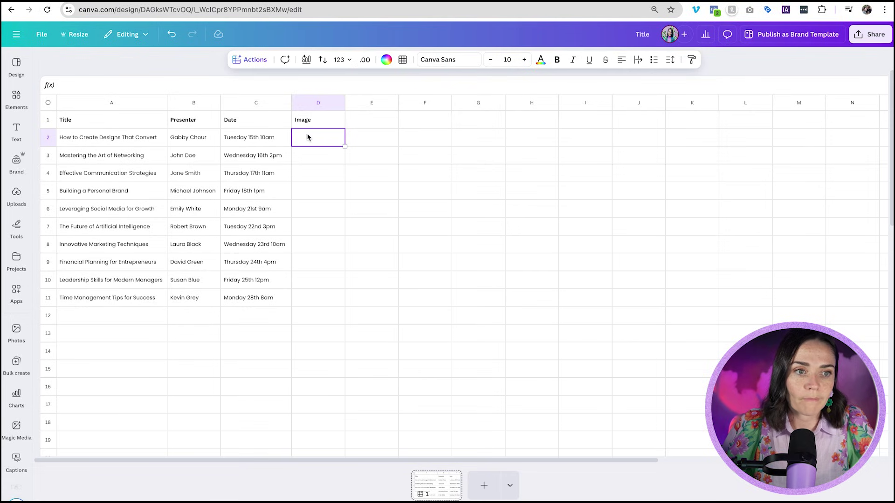
{"action": "left_click", "coordinate": [26, 170]}
{"action": "left_click", "coordinate": [312, 142]}
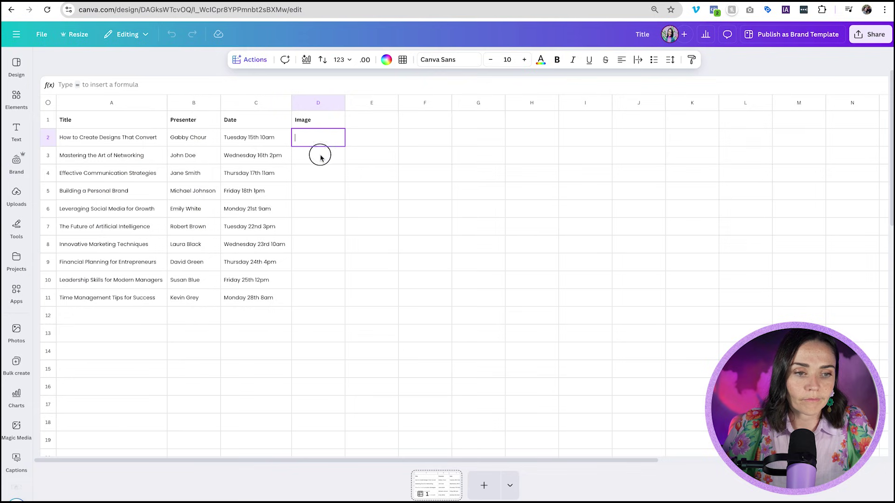
{"action": "left_click_drag", "start_coordinate": [320, 296], "coordinate": [321, 149]}
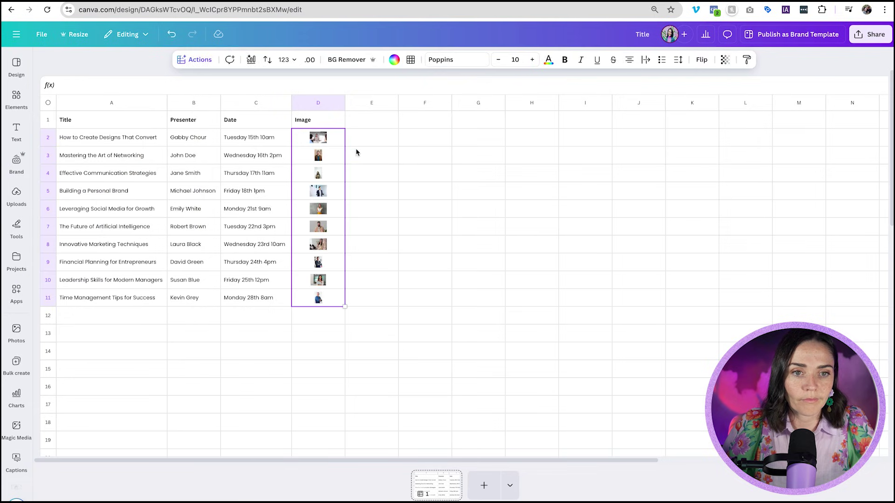
Preview the presenter photos in D2 and D3, then select all ten photos D2–D11
{"action": "left_click", "coordinate": [357, 148]}
{"action": "left_click", "coordinate": [305, 135]}
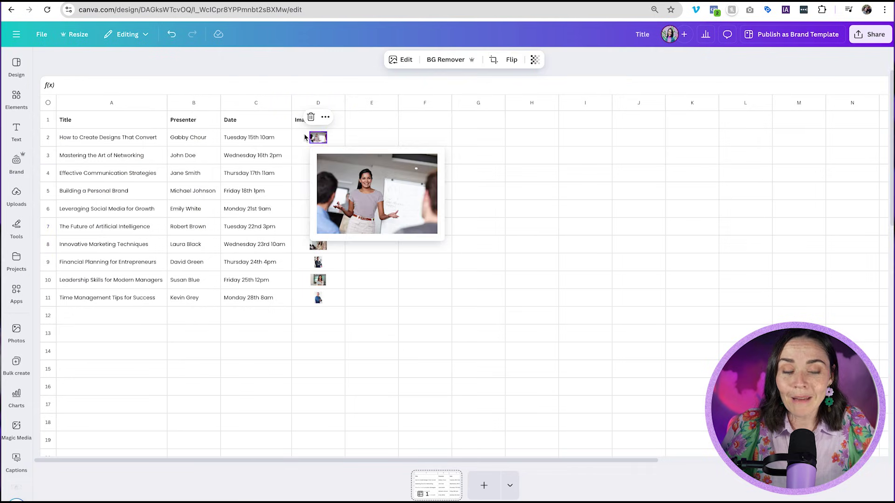
{"action": "left_click", "coordinate": [309, 157]}
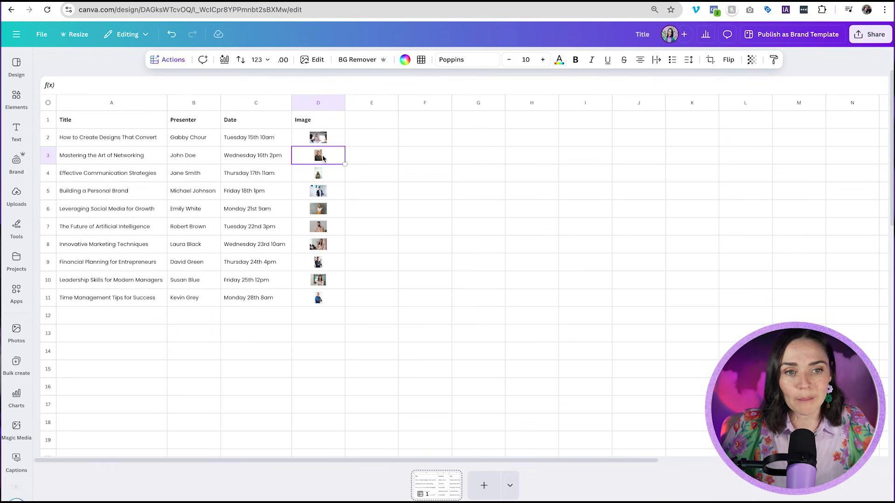
{"action": "left_click", "coordinate": [317, 156]}
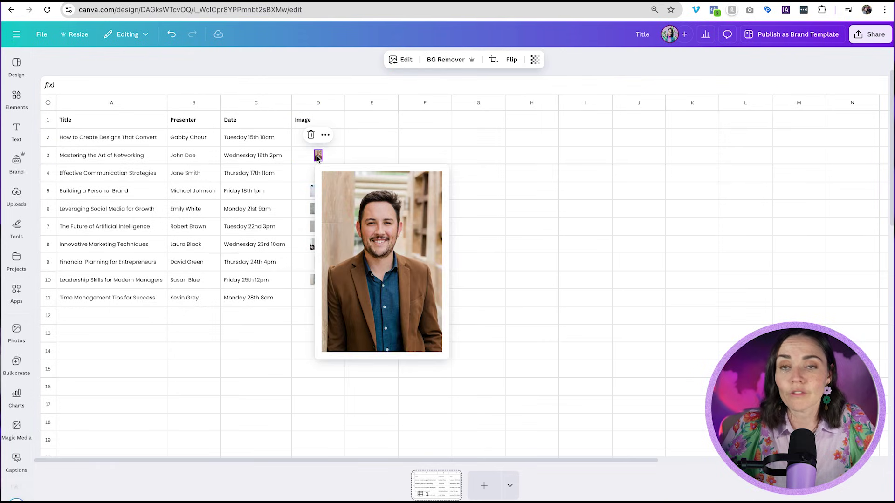
{"action": "left_click", "coordinate": [350, 140]}
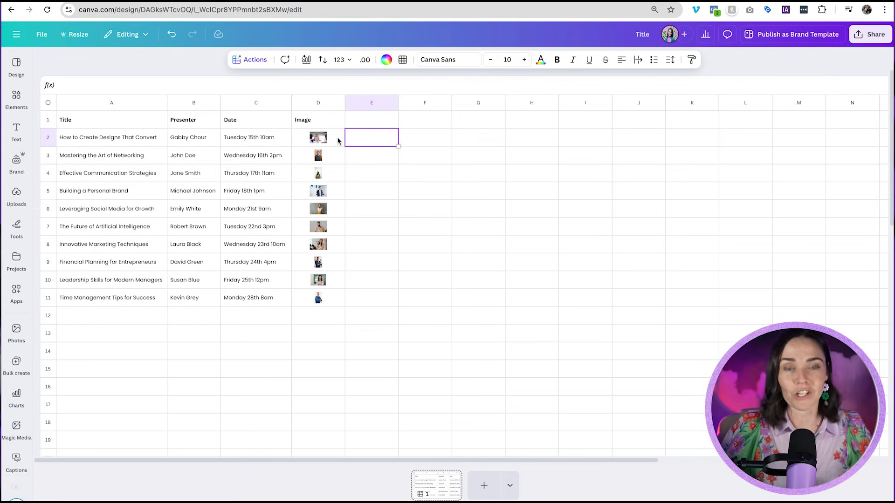
{"action": "left_click", "coordinate": [333, 139]}
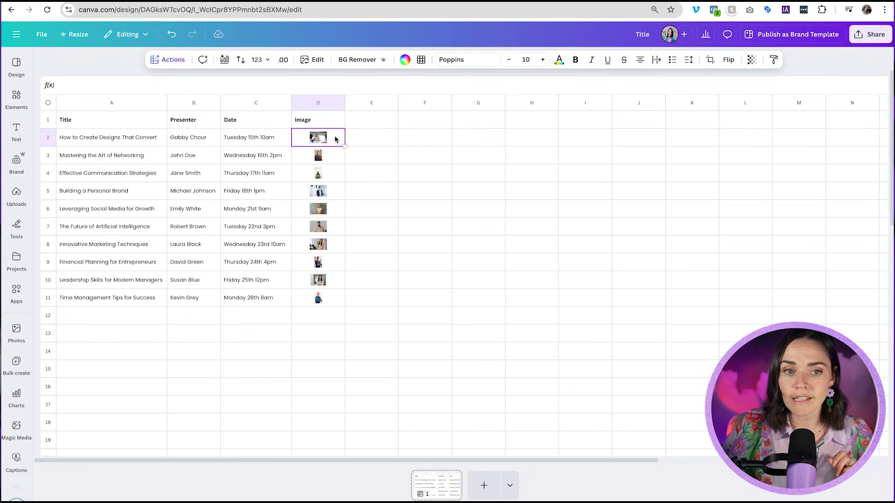
{"action": "left_click_drag", "start_coordinate": [340, 149], "coordinate": [334, 305]}
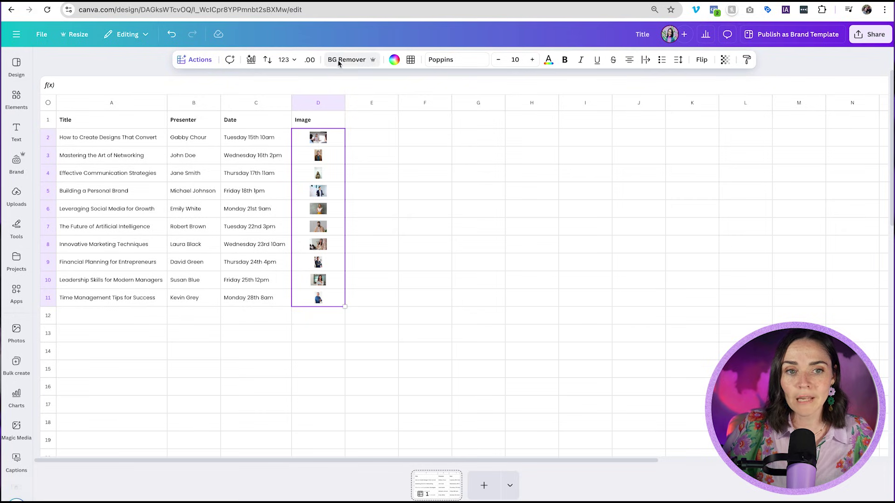
Strip the backgrounds from all ten photos in D2:D11 with BG Remover
{"action": "left_click", "coordinate": [360, 61]}
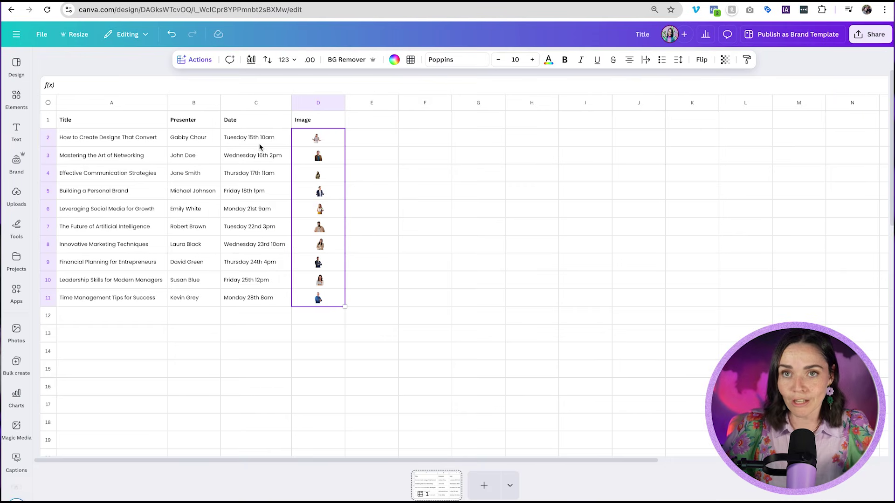
Add a second page sized as an Instagram Post (4:5) from the Social Media page types
{"action": "left_click", "coordinate": [511, 487]}
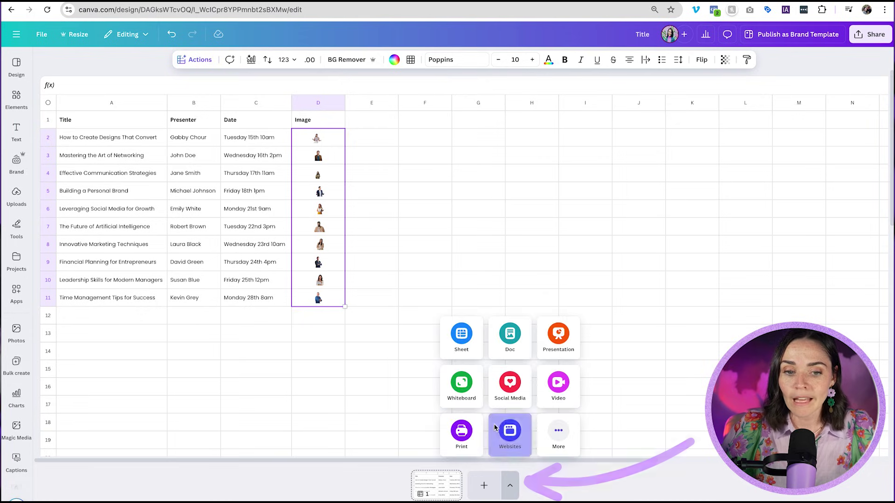
{"action": "left_click", "coordinate": [517, 392]}
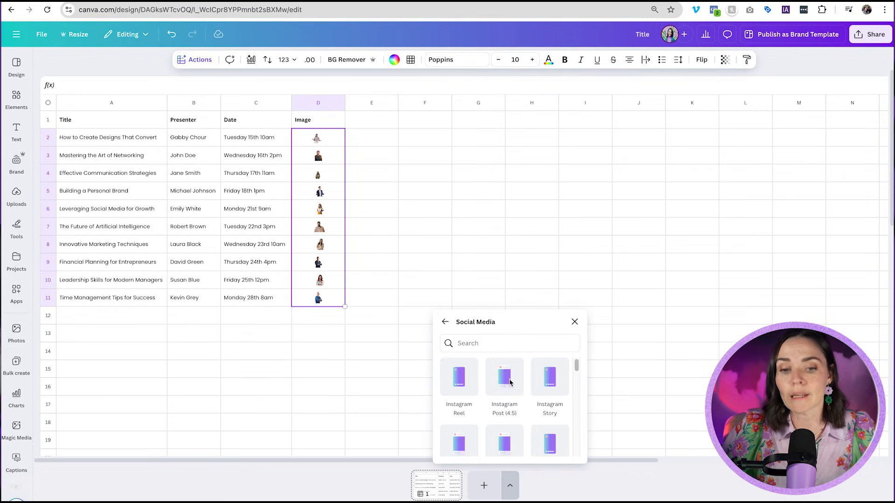
{"action": "left_click", "coordinate": [445, 322]}
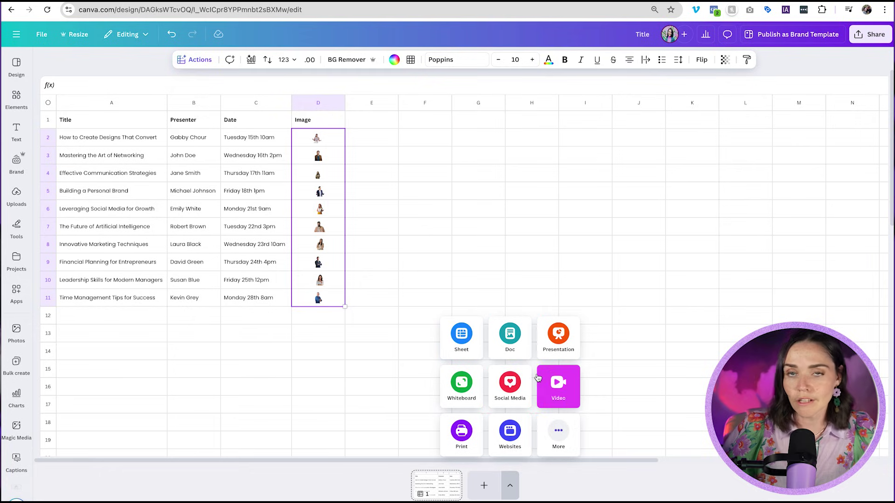
{"action": "left_click", "coordinate": [559, 431]}
{"action": "left_click", "coordinate": [470, 372]}
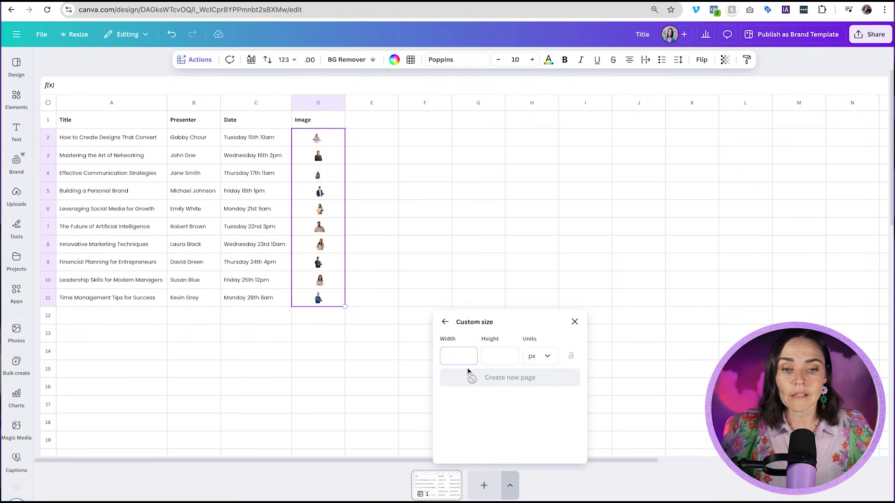
{"action": "left_click", "coordinate": [446, 322]}
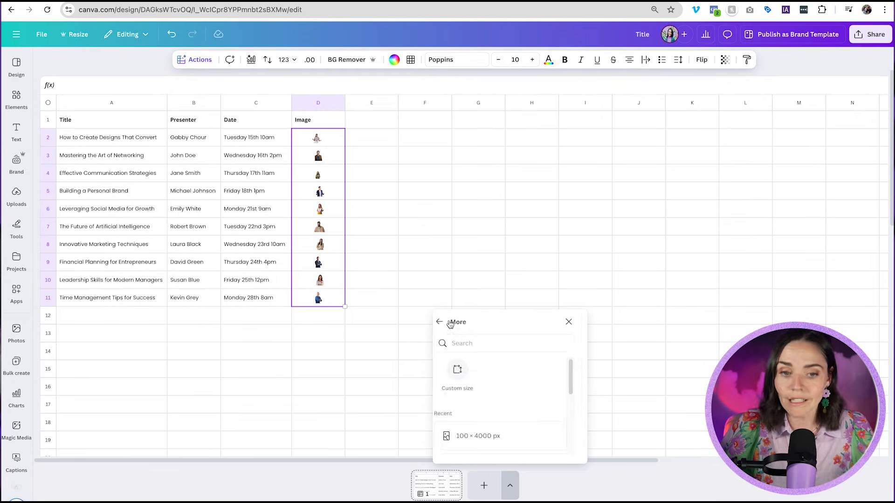
{"action": "left_click", "coordinate": [445, 322]}
{"action": "left_click", "coordinate": [519, 389]}
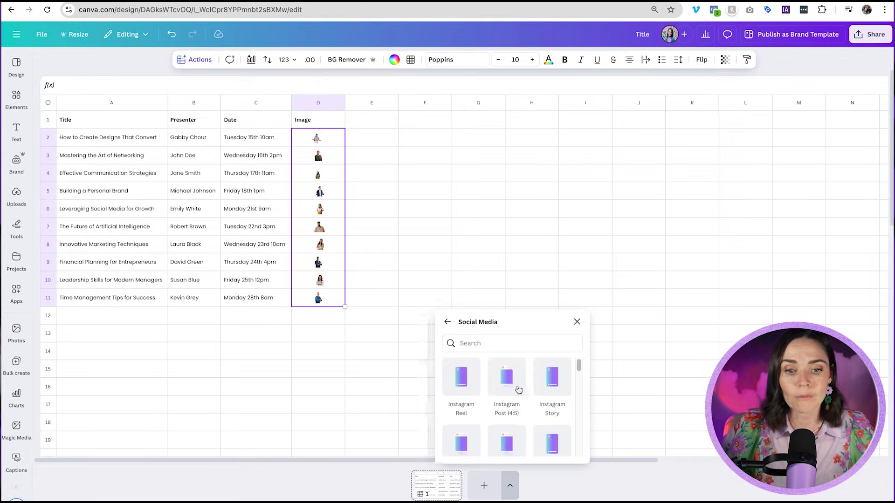
{"action": "left_click", "coordinate": [508, 376]}
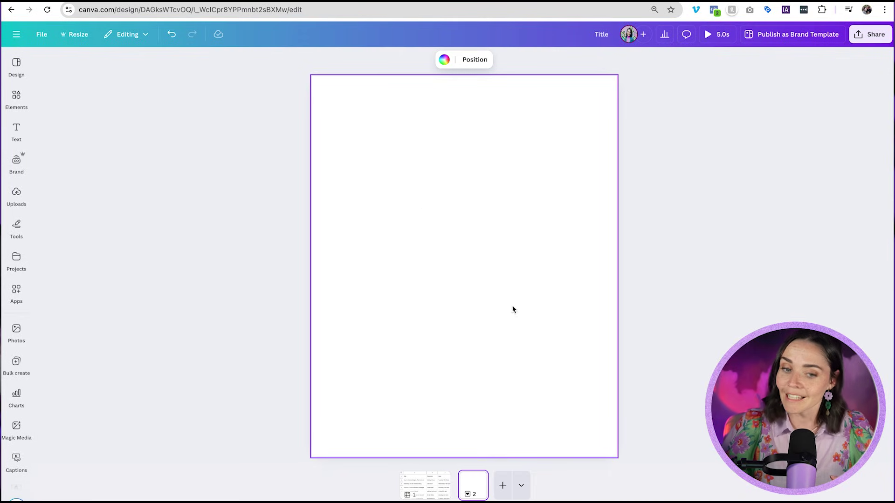
Apply the first 'presenter' template to page 2 and delete its second presenter photo
{"action": "left_click", "coordinate": [425, 483]}
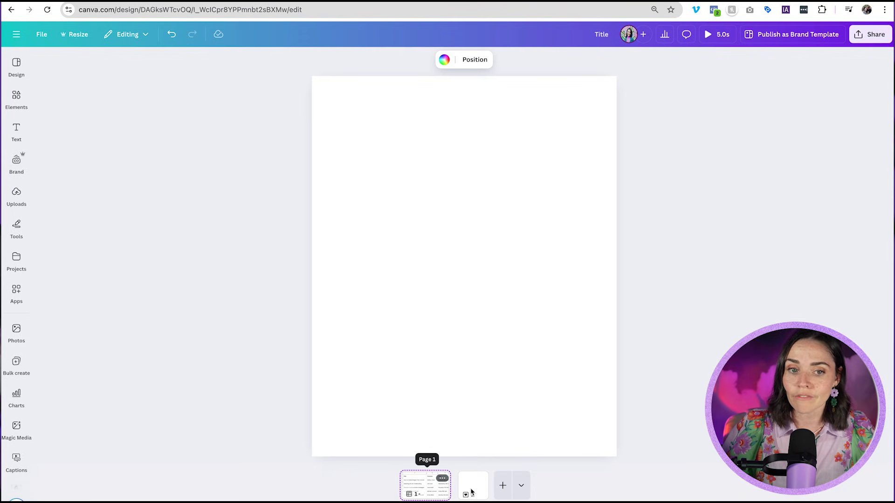
{"action": "left_click", "coordinate": [472, 490]}
{"action": "left_click", "coordinate": [16, 130]}
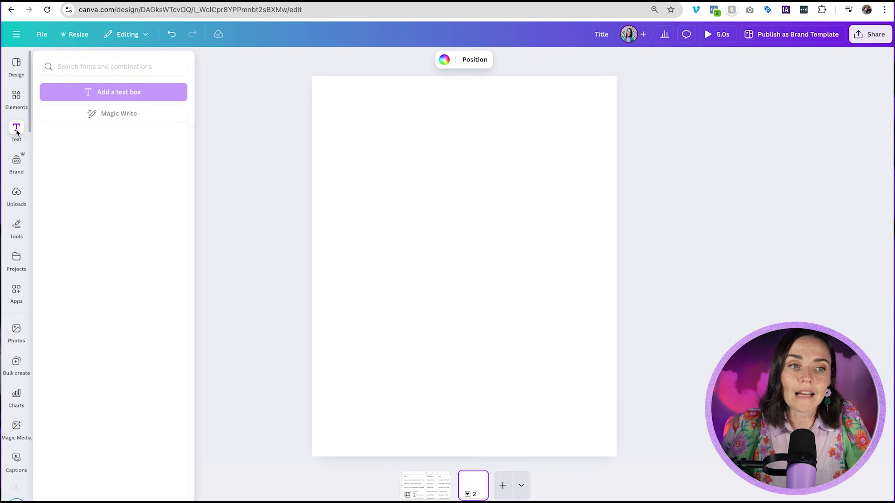
{"action": "left_click", "coordinate": [17, 68]}
{"action": "left_click", "coordinate": [75, 63]}
{"action": "left_click", "coordinate": [54, 103]}
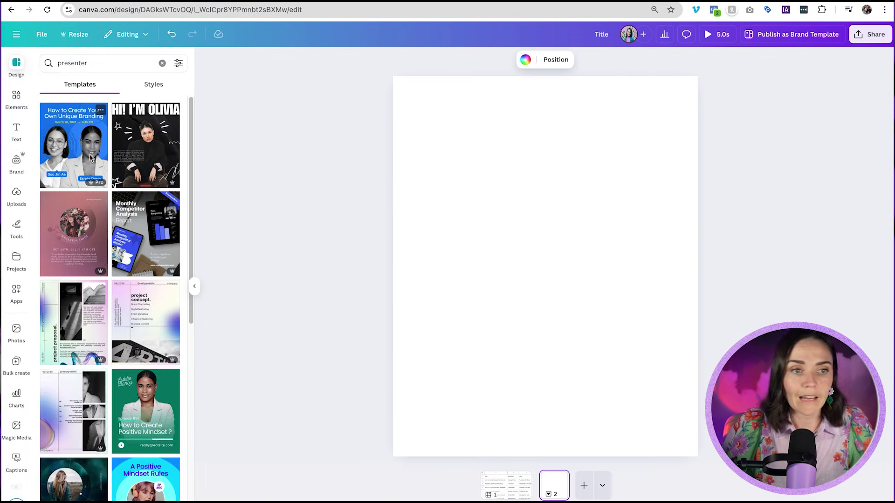
{"action": "left_click", "coordinate": [75, 138]}
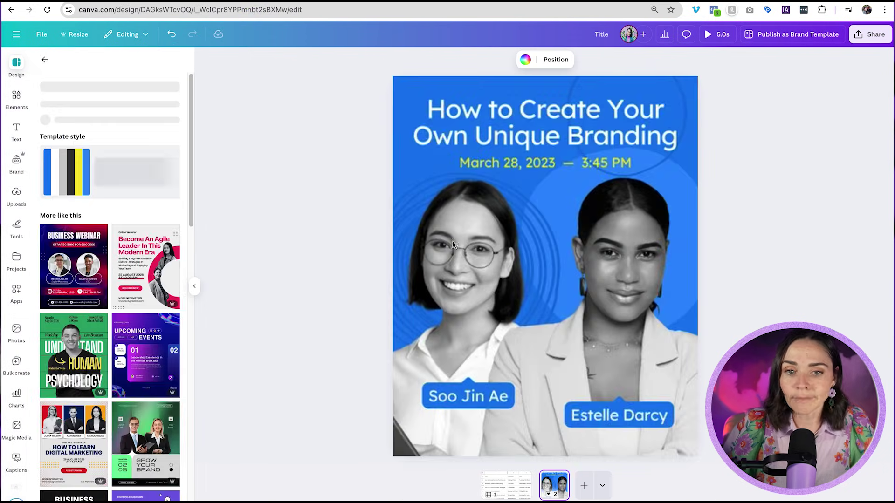
{"action": "left_click", "coordinate": [644, 315]}
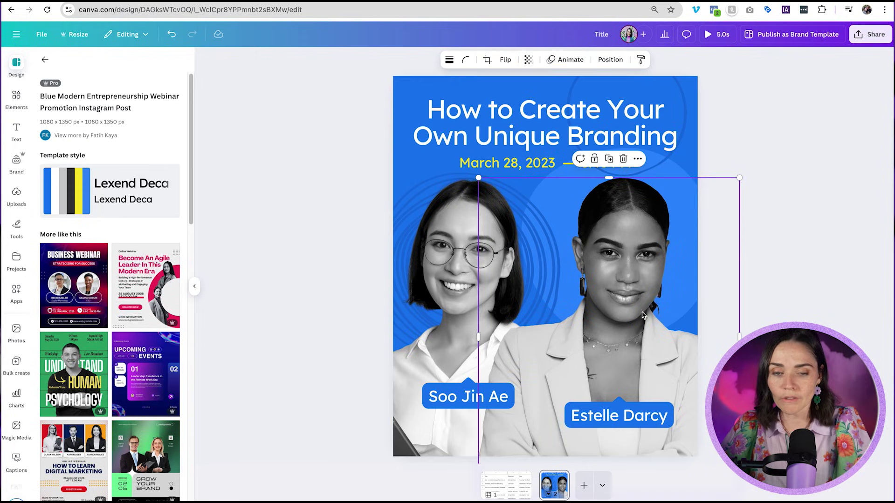
{"action": "key", "text": "Delete"}
Delete the second name label, centre the remaining photo, and enlarge its name label
{"action": "left_click", "coordinate": [617, 415]}
{"action": "key", "text": "Delete"}
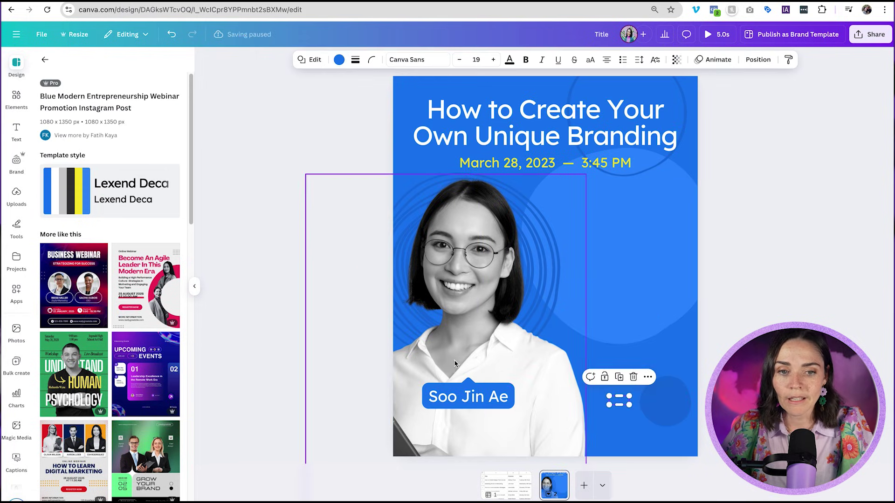
{"action": "left_click", "coordinate": [466, 320]}
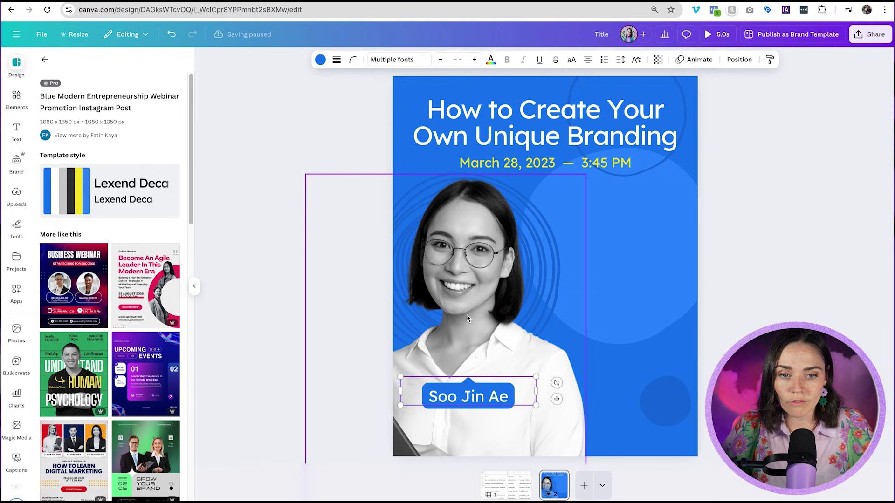
{"action": "left_click_drag", "start_coordinate": [486, 318], "coordinate": [570, 326]}
{"action": "left_click_drag", "start_coordinate": [571, 412], "coordinate": [622, 427]}
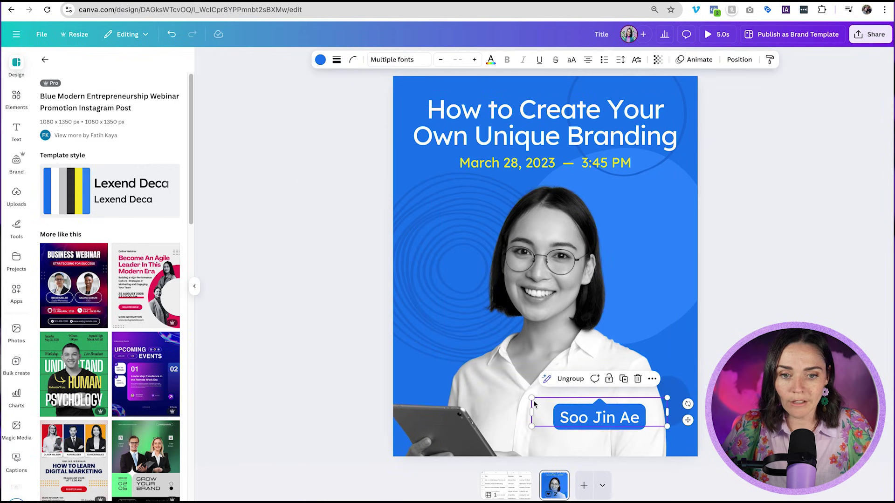
{"action": "left_click_drag", "start_coordinate": [532, 399], "coordinate": [510, 394]}
{"action": "key", "text": "Escape"}
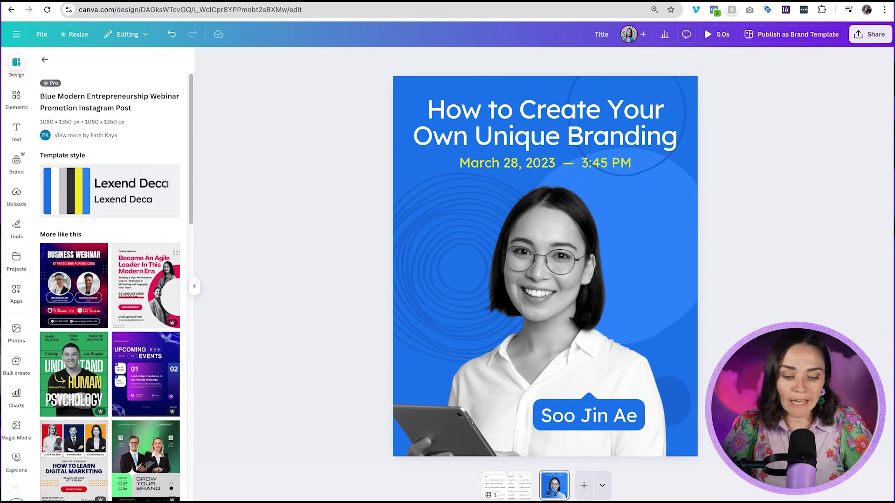
Add the conference name as uppercase yellow text at the top of the post
{"action": "key", "text": "t"}
{"action": "type", "text": "Business Is Cool Conference 2025"}
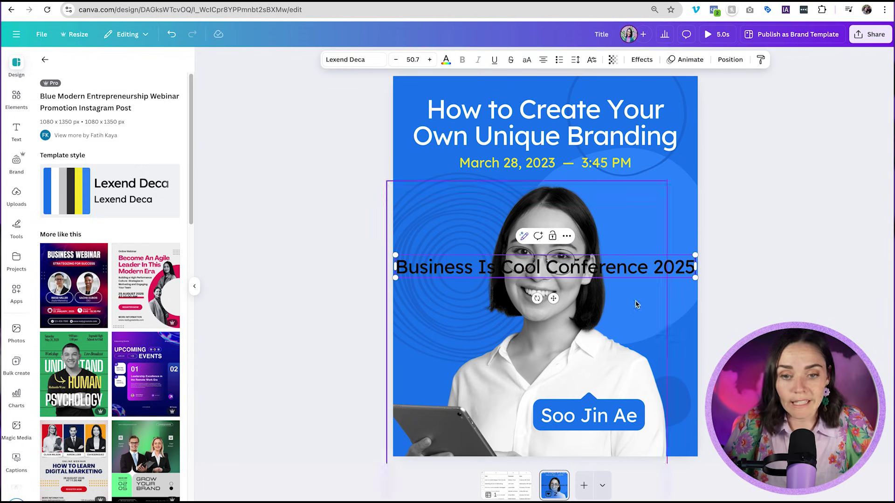
{"action": "left_click_drag", "start_coordinate": [698, 255], "coordinate": [541, 269]}
{"action": "key", "text": "Escape"}
{"action": "left_click_drag", "start_coordinate": [449, 278], "coordinate": [522, 98]}
{"action": "left_click", "coordinate": [527, 59]}
{"action": "left_click", "coordinate": [446, 60]}
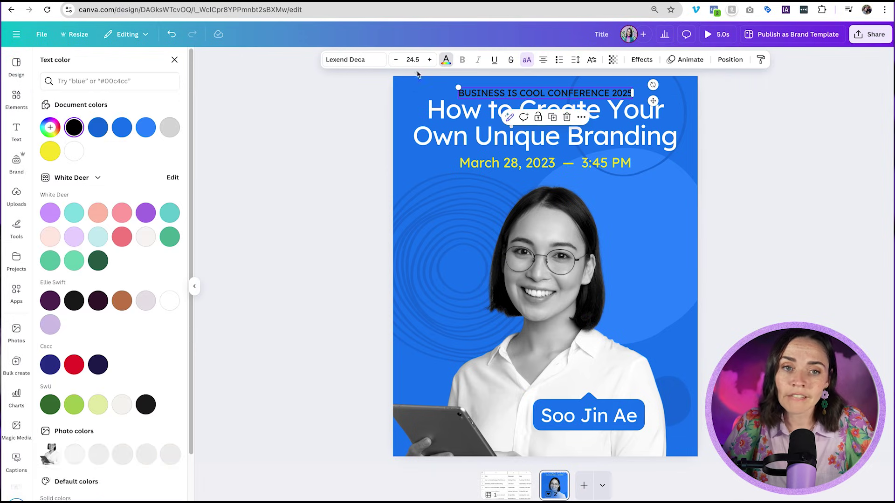
{"action": "left_click", "coordinate": [50, 151]}
{"action": "left_click", "coordinate": [750, 126]}
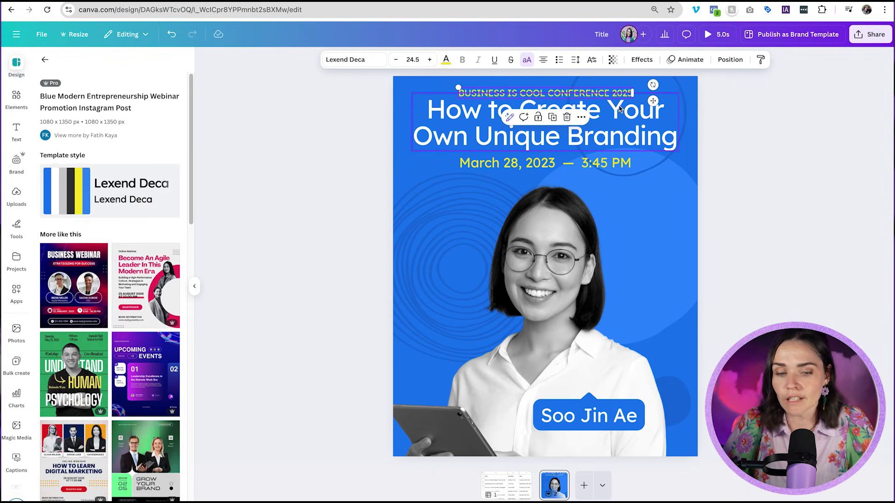
Move the title and date line down, and nudge the presenter photo slightly
{"action": "left_click", "coordinate": [639, 124]}
{"action": "left_click", "coordinate": [619, 167], "text": "shift"}
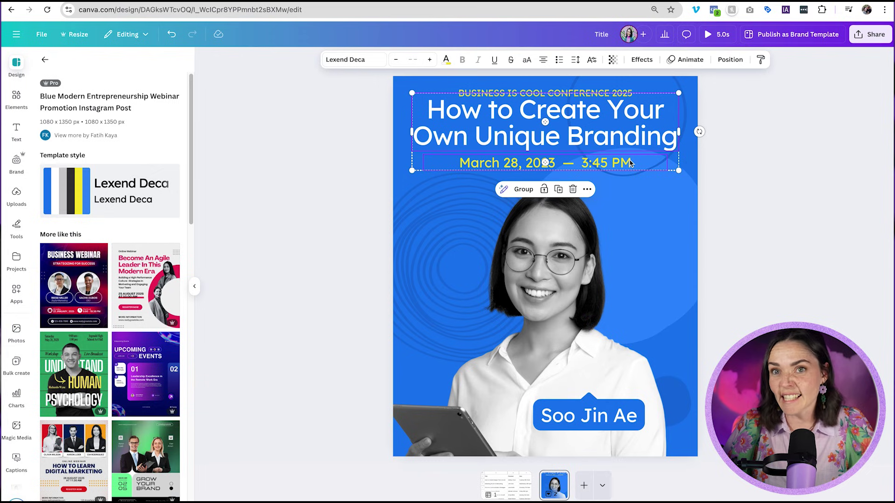
{"action": "left_click_drag", "start_coordinate": [628, 140], "coordinate": [629, 165]}
{"action": "left_click_drag", "start_coordinate": [625, 337], "coordinate": [630, 344]}
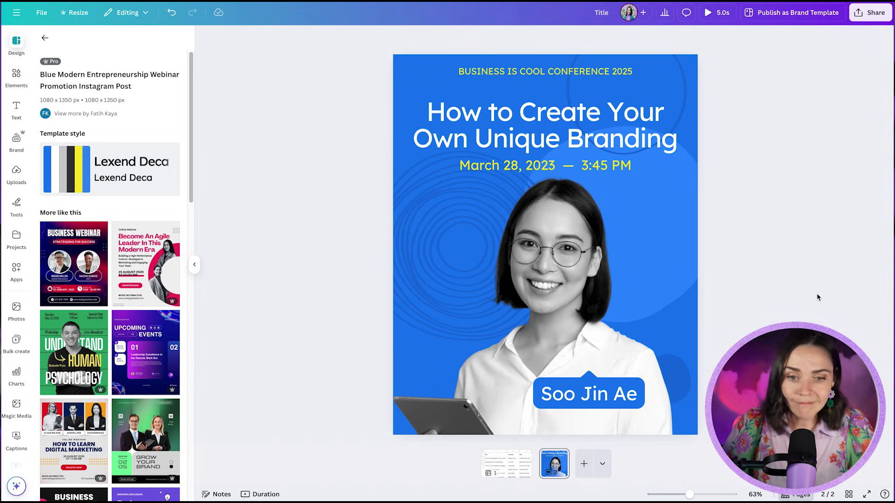
On the sheet page, select the table A1:D11 and launch Bulk create from Actions
{"action": "left_click", "coordinate": [515, 471]}
{"action": "left_click_drag", "start_coordinate": [91, 98], "coordinate": [292, 236]}
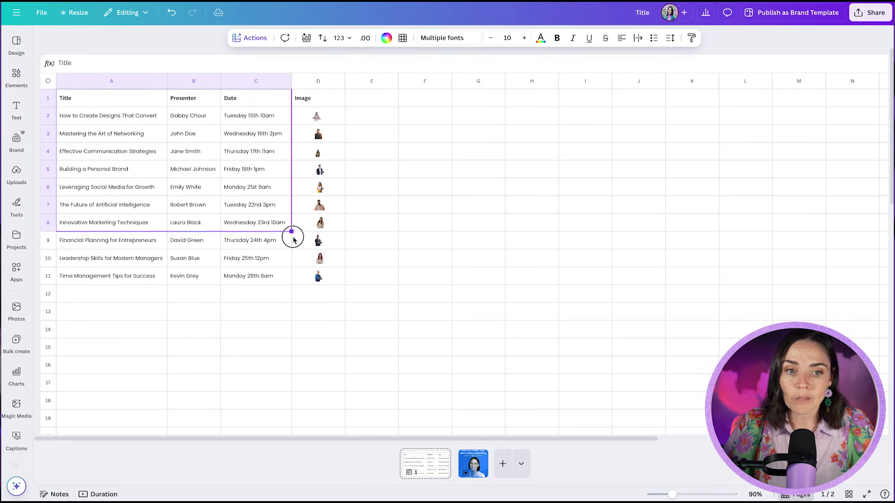
{"action": "left_click", "coordinate": [86, 80]}
{"action": "left_click", "coordinate": [85, 99]}
{"action": "left_click_drag", "start_coordinate": [86, 101], "coordinate": [321, 279]}
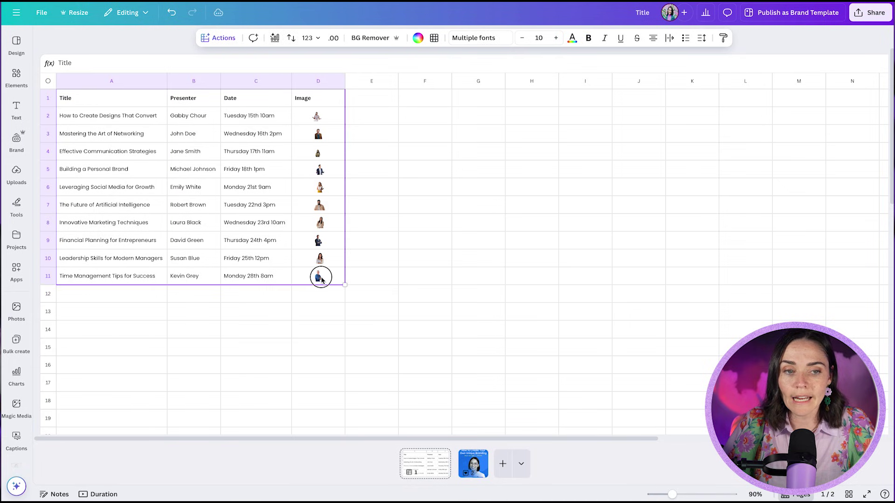
{"action": "left_click", "coordinate": [219, 37]}
{"action": "scroll", "coordinate": [247, 105], "scroll_direction": "down", "scroll_amount": 2}
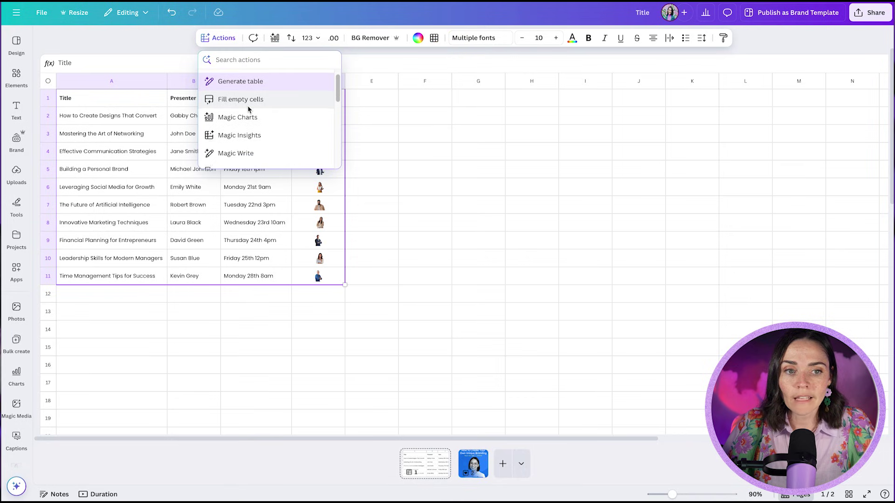
{"action": "scroll", "coordinate": [248, 113], "scroll_direction": "down", "scroll_amount": 1}
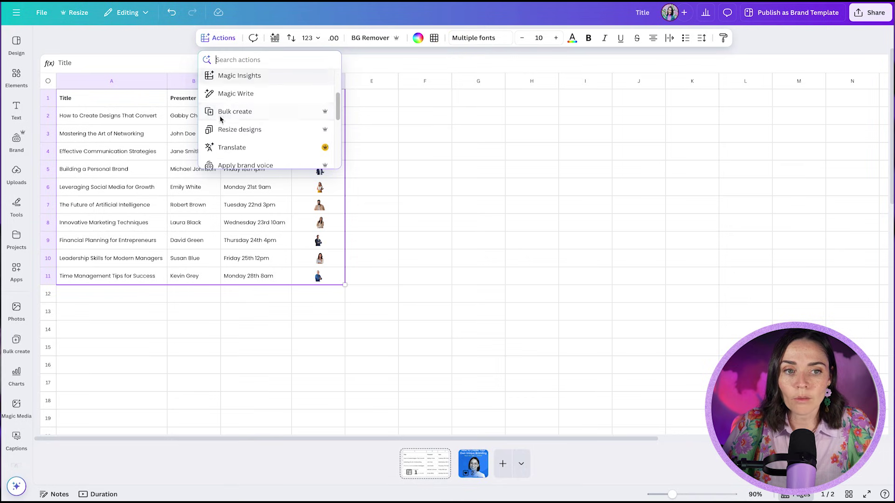
{"action": "left_click", "coordinate": [259, 117]}
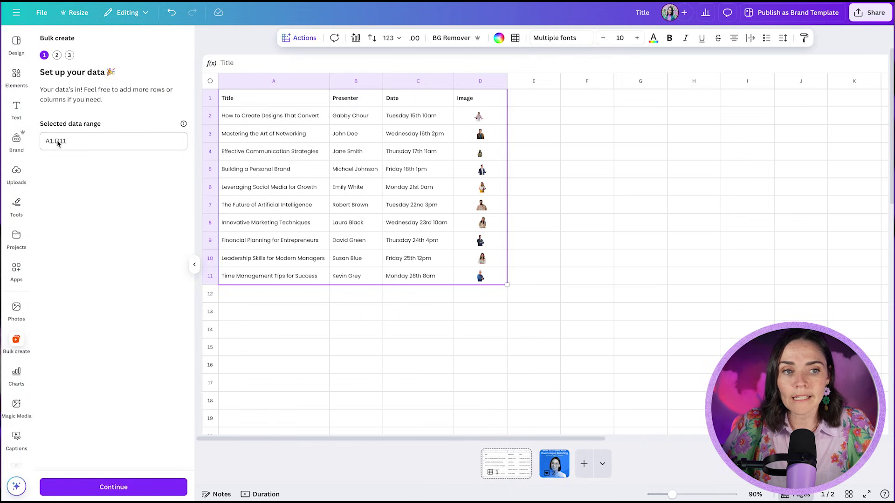
Set the data range to A1:D11 including the header row and continue to template choice
{"action": "left_click", "coordinate": [358, 310]}
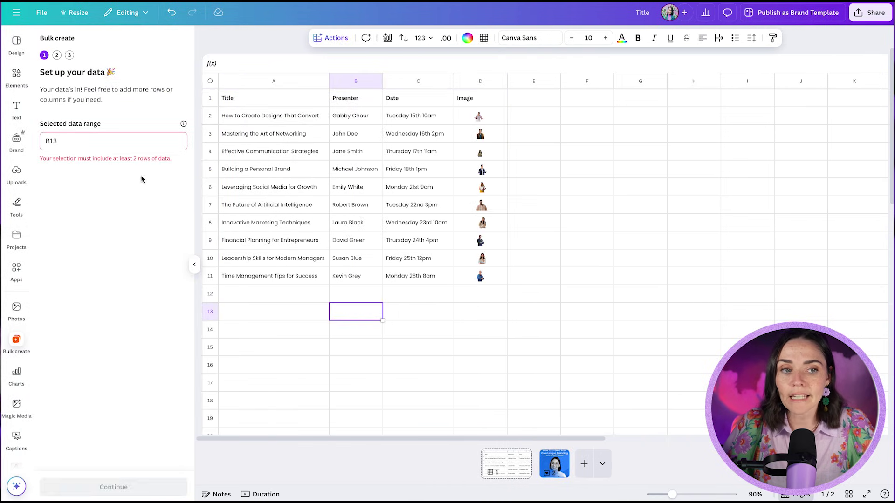
{"action": "left_click_drag", "start_coordinate": [242, 99], "coordinate": [465, 278]}
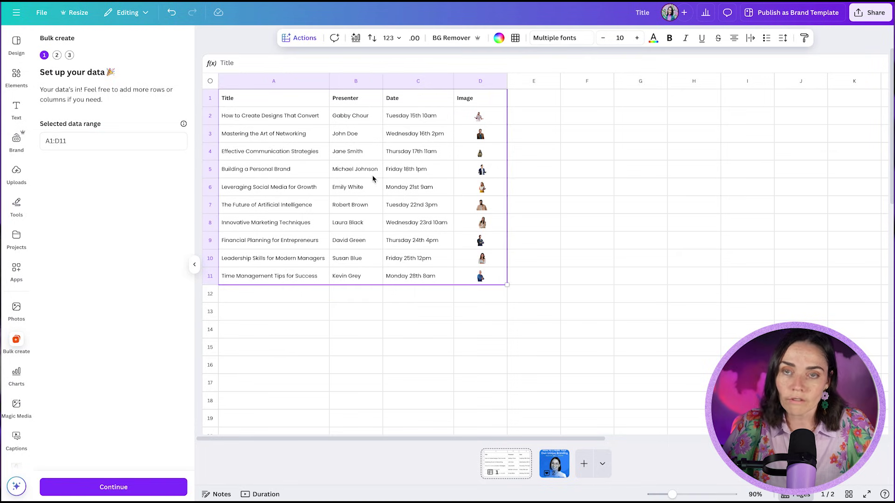
{"action": "left_click_drag", "start_coordinate": [247, 112], "coordinate": [480, 277]}
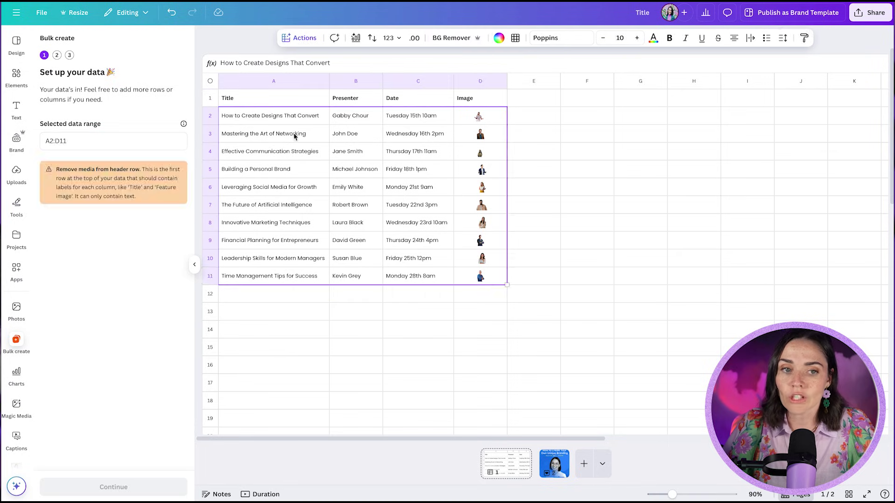
{"action": "left_click_drag", "start_coordinate": [255, 101], "coordinate": [480, 277]}
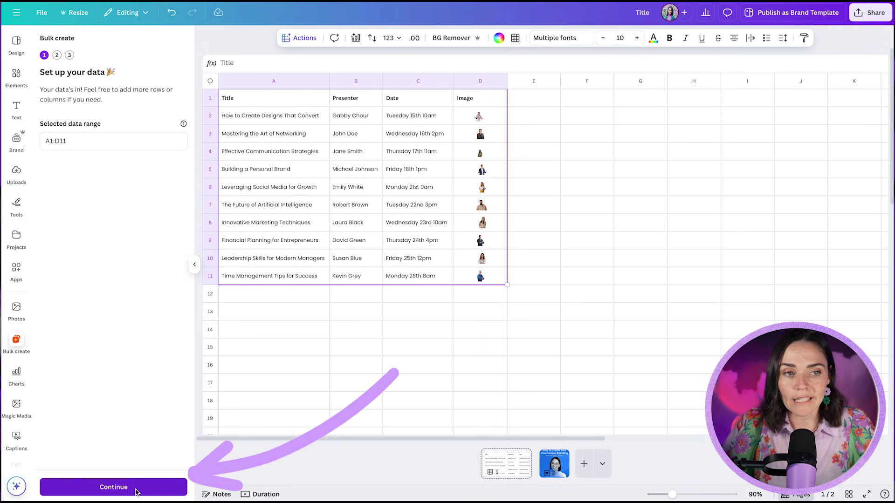
{"action": "left_click", "coordinate": [136, 492]}
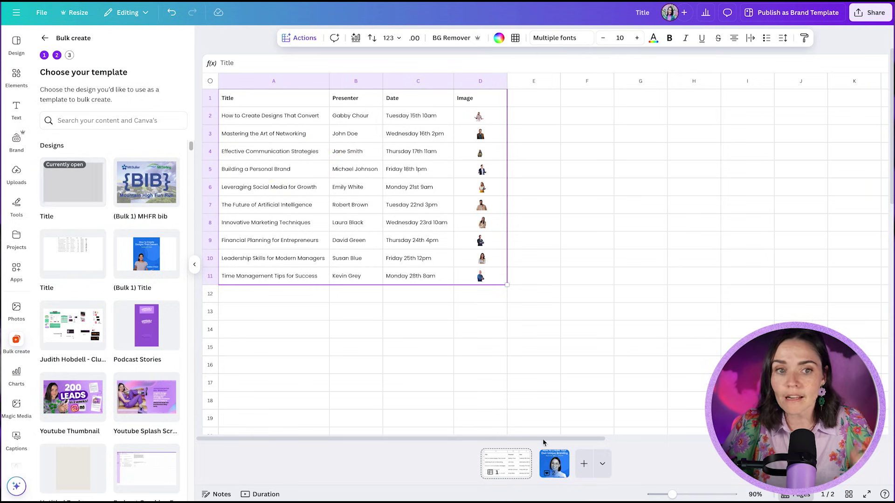
Search templates for 'social media' and 'title', then choose the currently open Title design as template
{"action": "scroll", "coordinate": [106, 249], "scroll_direction": "down", "scroll_amount": 3}
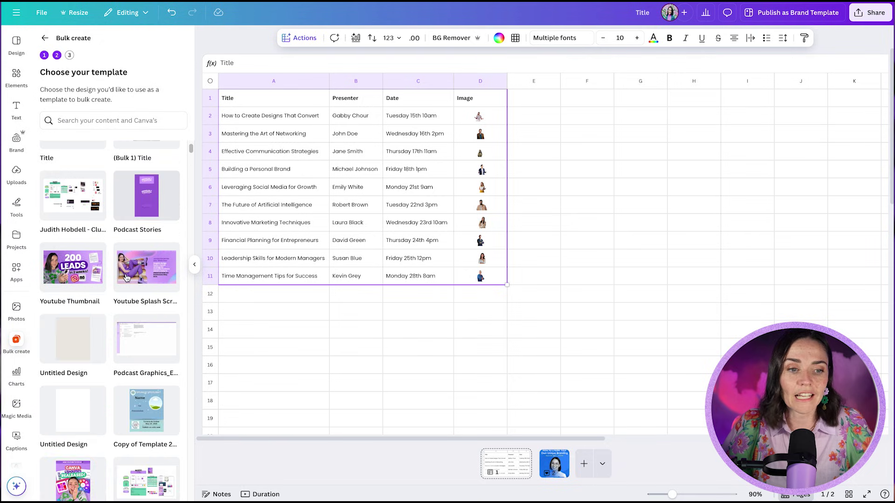
{"action": "scroll", "coordinate": [117, 233], "scroll_direction": "up", "scroll_amount": 3}
{"action": "left_click", "coordinate": [116, 121]}
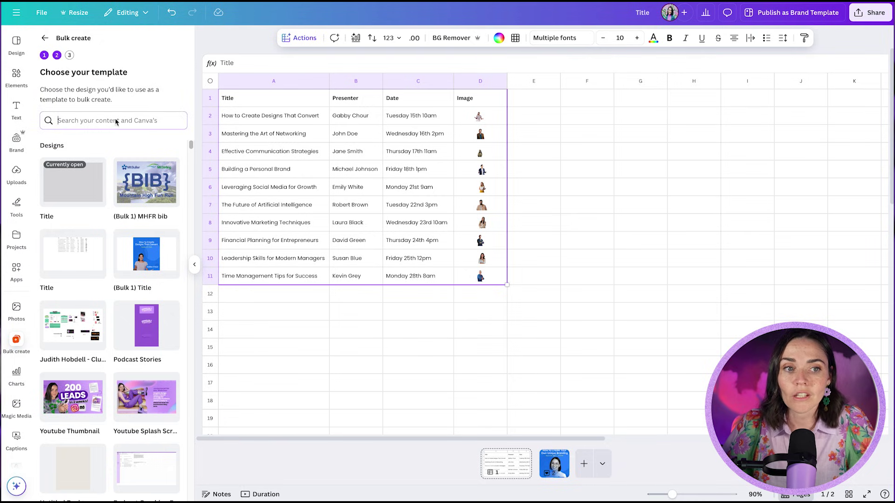
{"action": "type", "text": "social media"}
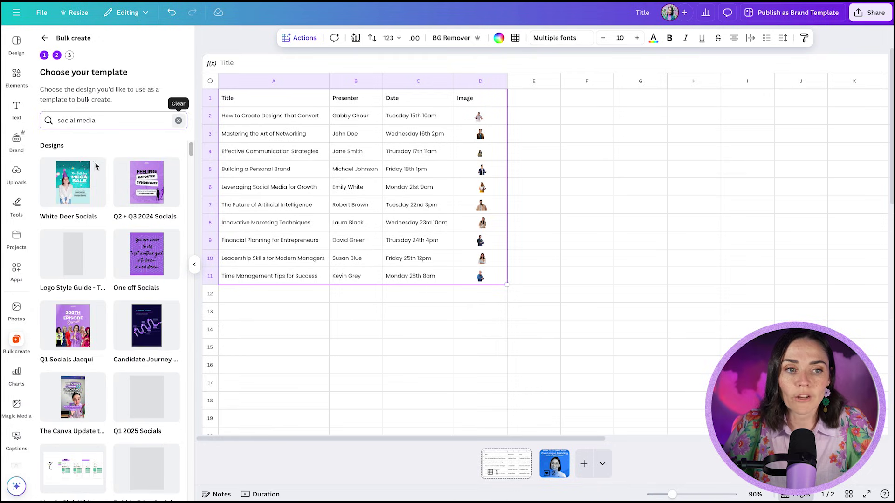
{"action": "left_click", "coordinate": [179, 121]}
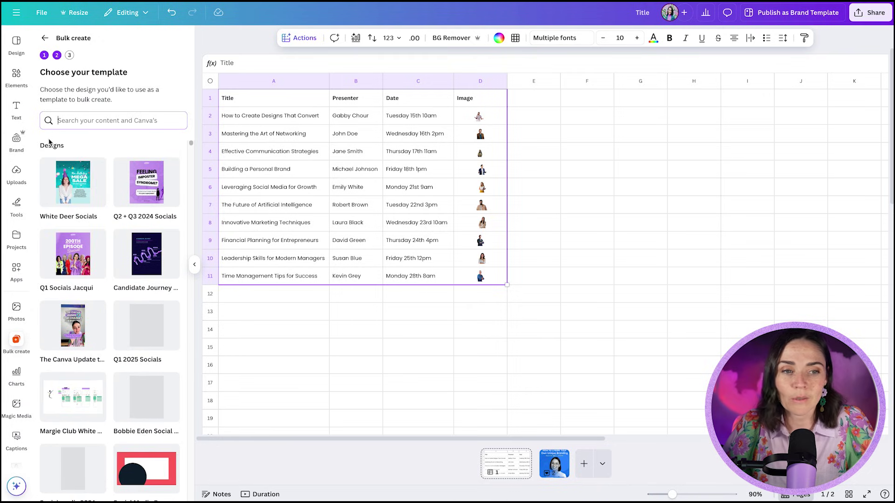
{"action": "left_click", "coordinate": [79, 121]}
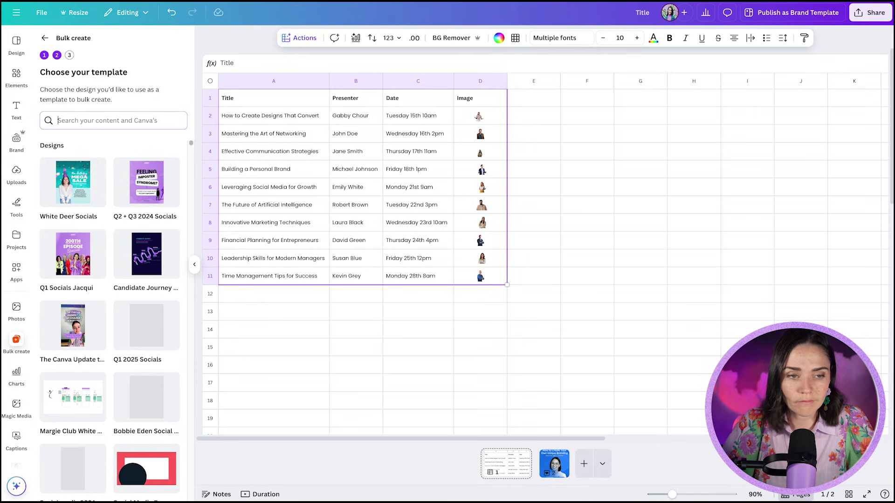
{"action": "type", "text": "title"}
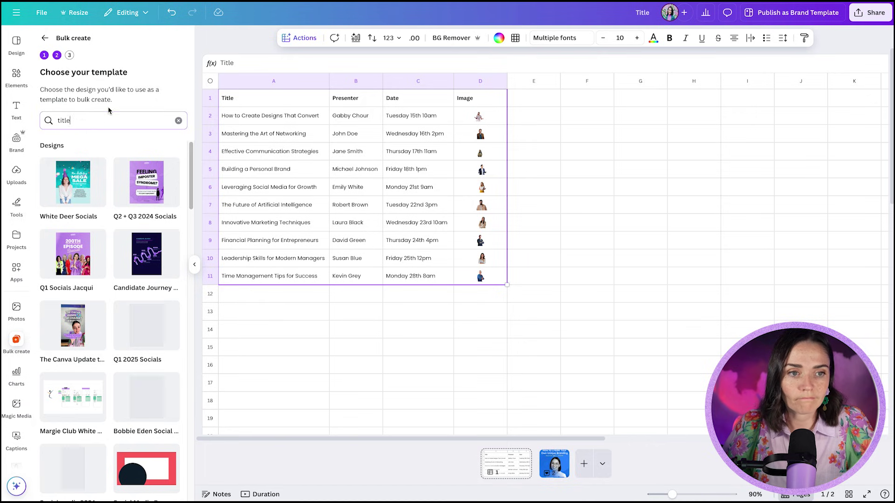
{"action": "key", "text": "Escape"}
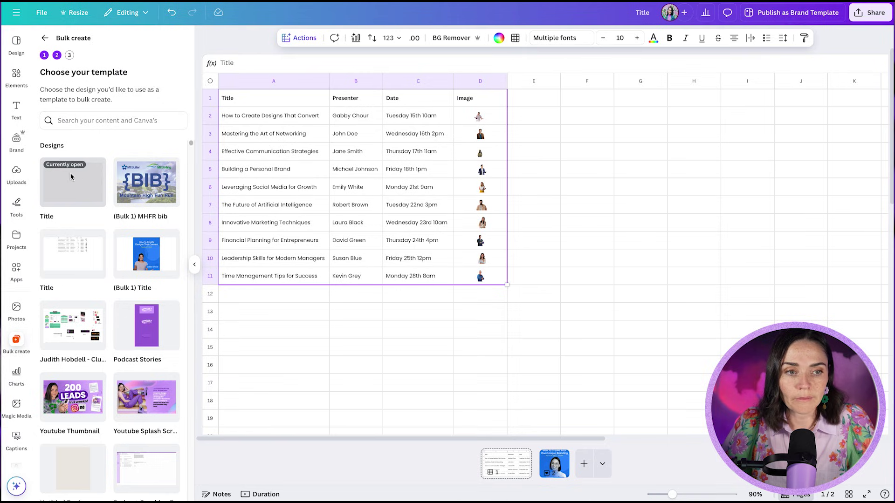
{"action": "left_click", "coordinate": [69, 178]}
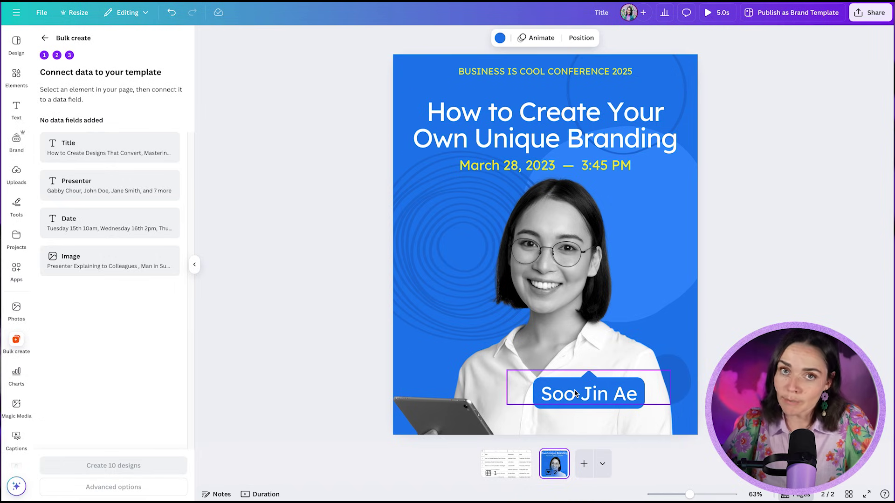
Connect the post's talk title to the Title field and its date line to the Date field
{"action": "left_click", "coordinate": [503, 135]}
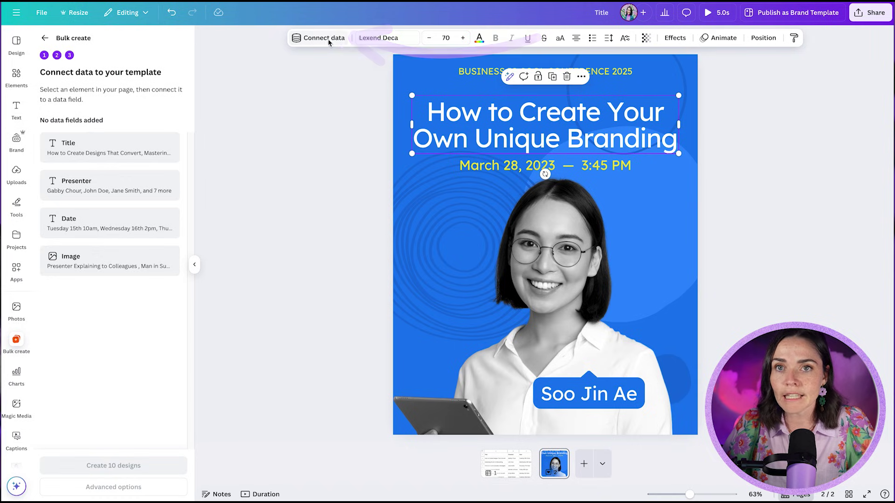
{"action": "left_click", "coordinate": [340, 85]}
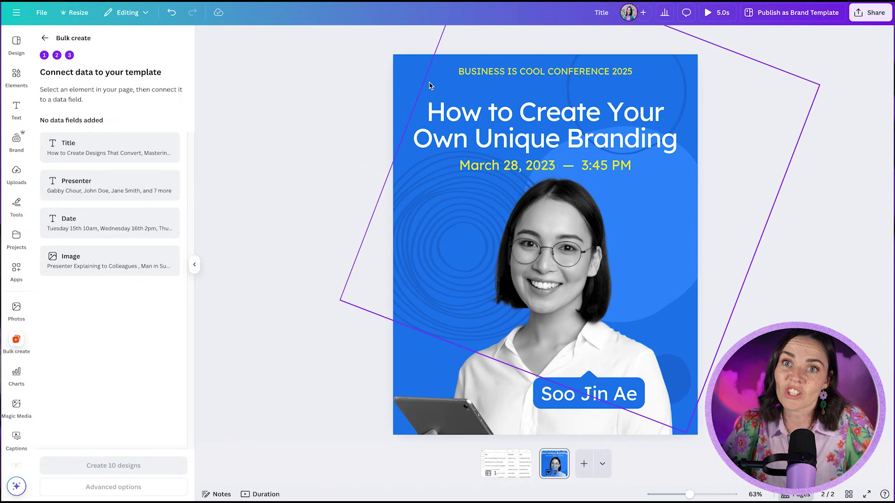
{"action": "left_click", "coordinate": [463, 120]}
{"action": "left_click", "coordinate": [325, 40]}
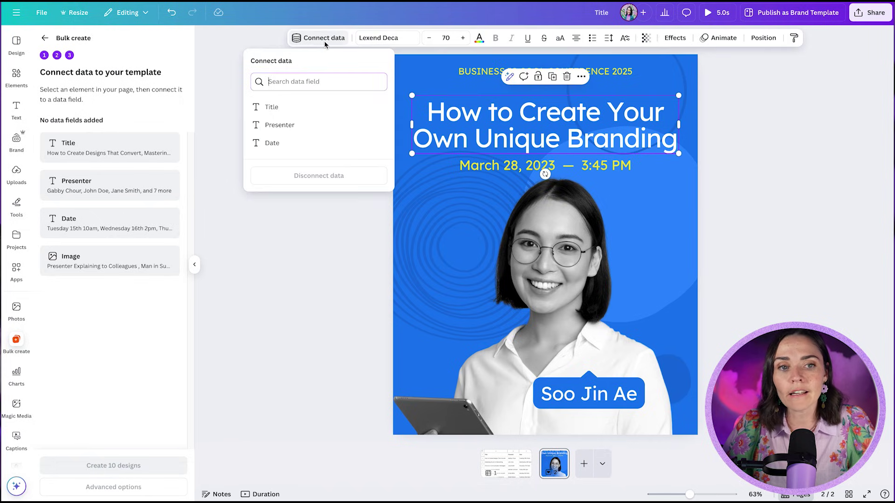
{"action": "left_click", "coordinate": [278, 109]}
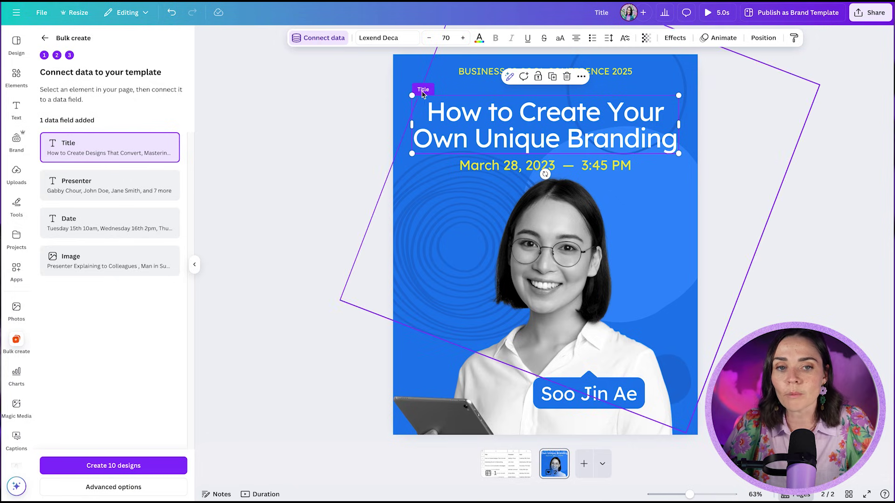
{"action": "left_click", "coordinate": [489, 169]}
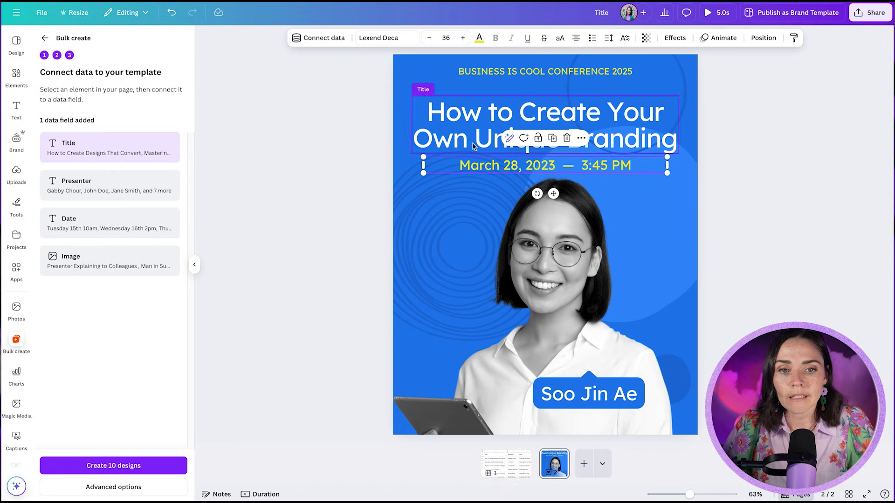
{"action": "left_click", "coordinate": [328, 40]}
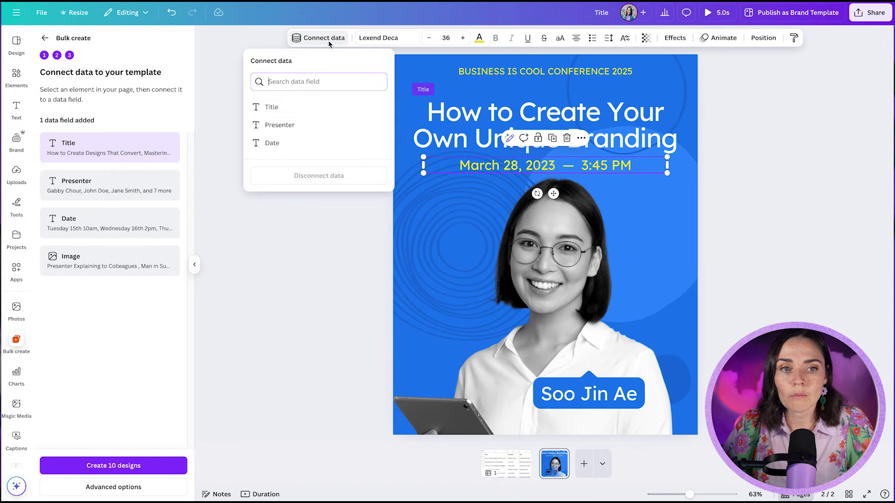
{"action": "left_click", "coordinate": [286, 143]}
Connect the presenter name label to the Presenter field and the photo to the Image field
{"action": "left_click", "coordinate": [589, 394]}
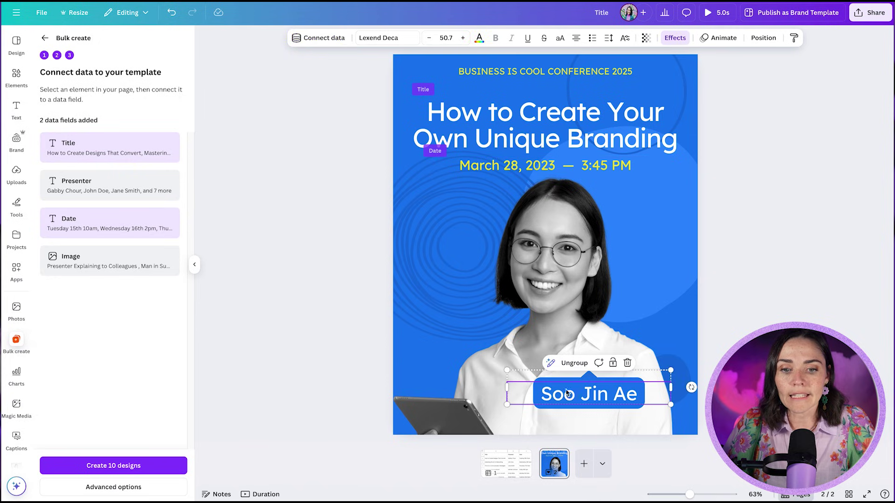
{"action": "left_click", "coordinate": [324, 40]}
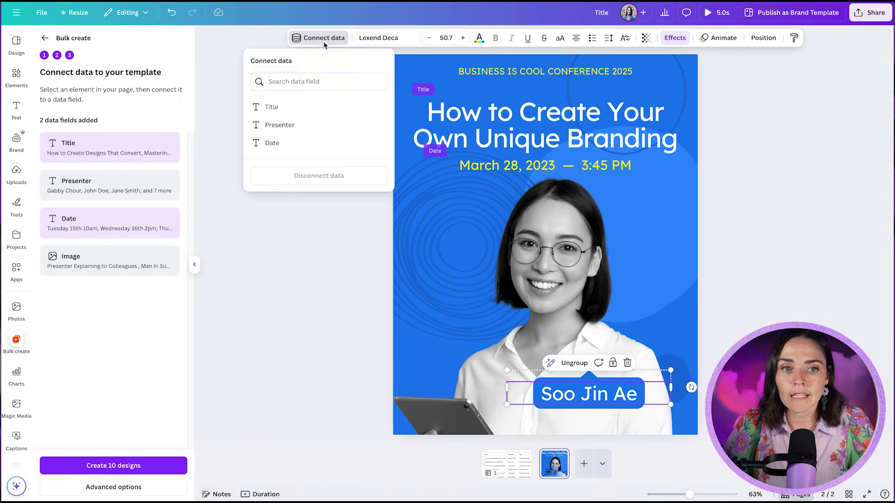
{"action": "left_click", "coordinate": [284, 125]}
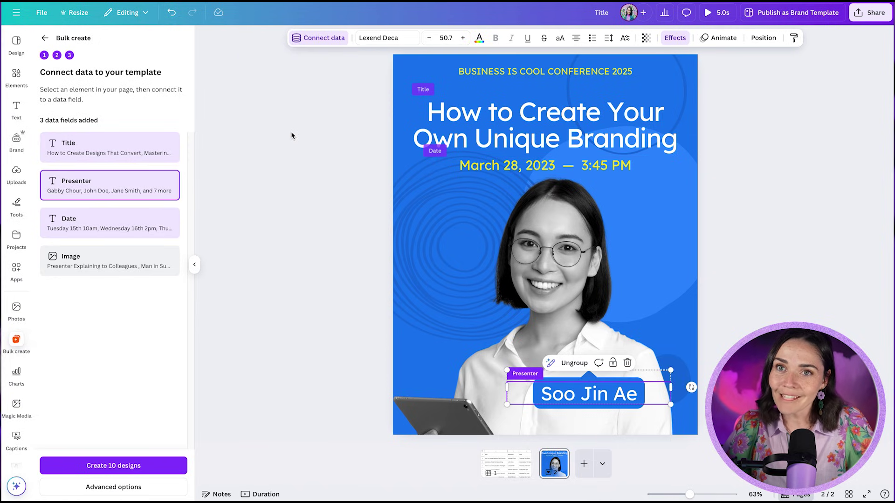
{"action": "left_click", "coordinate": [581, 257]}
{"action": "left_click", "coordinate": [387, 38]}
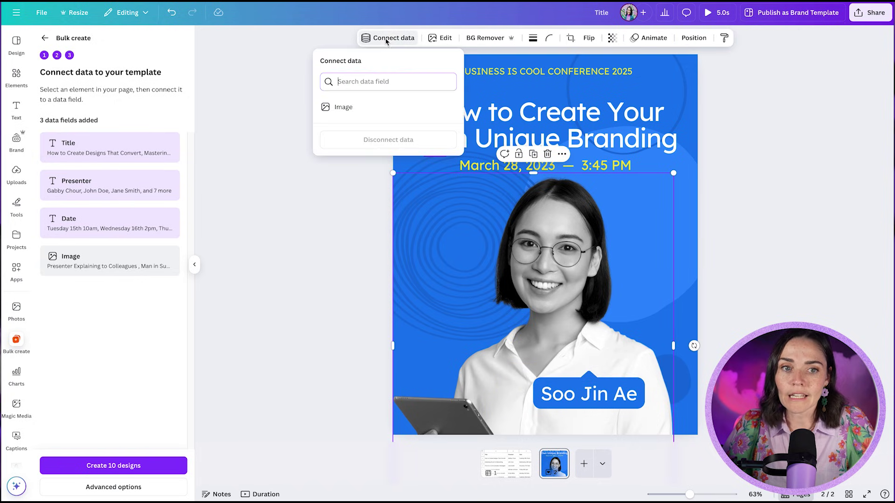
{"action": "left_click", "coordinate": [348, 107]}
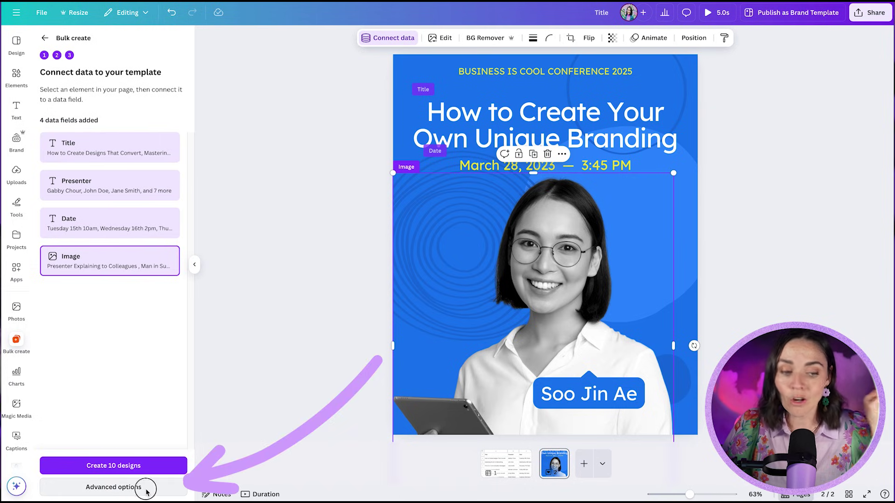
In advanced options, keep 10 individual designs saved in Your projects, named with the original design name
{"action": "left_click", "coordinate": [113, 487]}
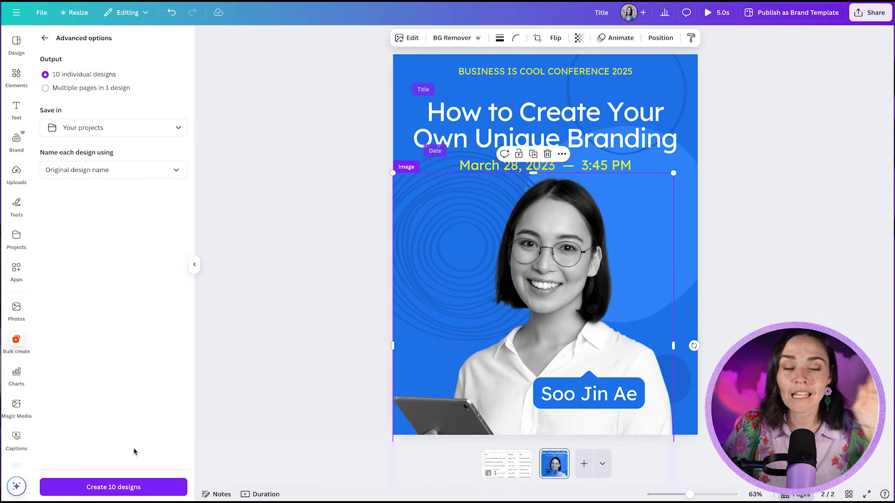
{"action": "left_click", "coordinate": [92, 90]}
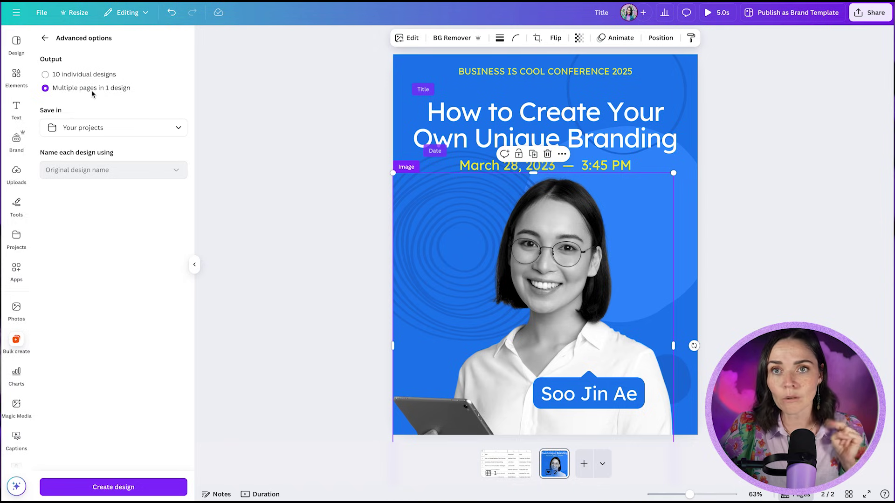
{"action": "left_click", "coordinate": [98, 76]}
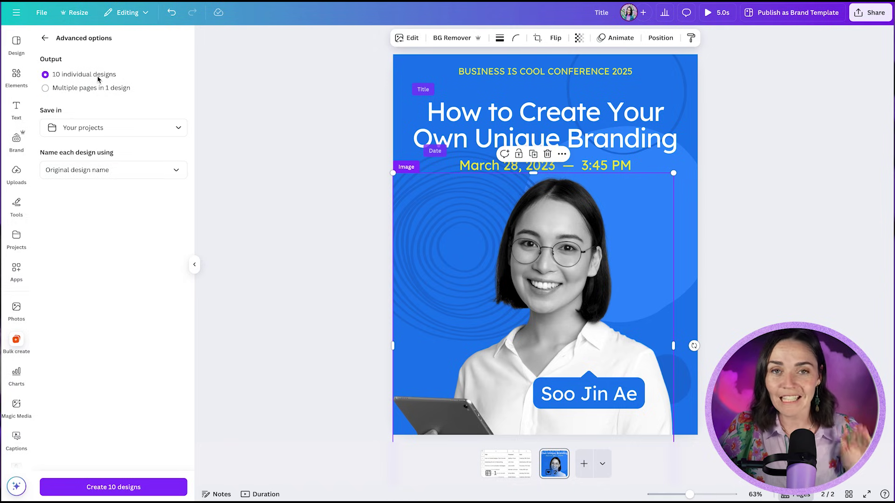
{"action": "left_click", "coordinate": [78, 128]}
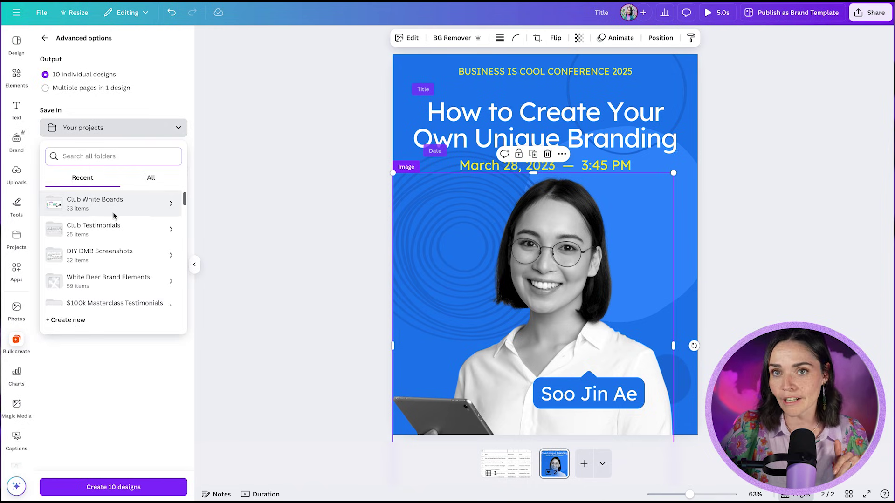
{"action": "left_click", "coordinate": [116, 359]}
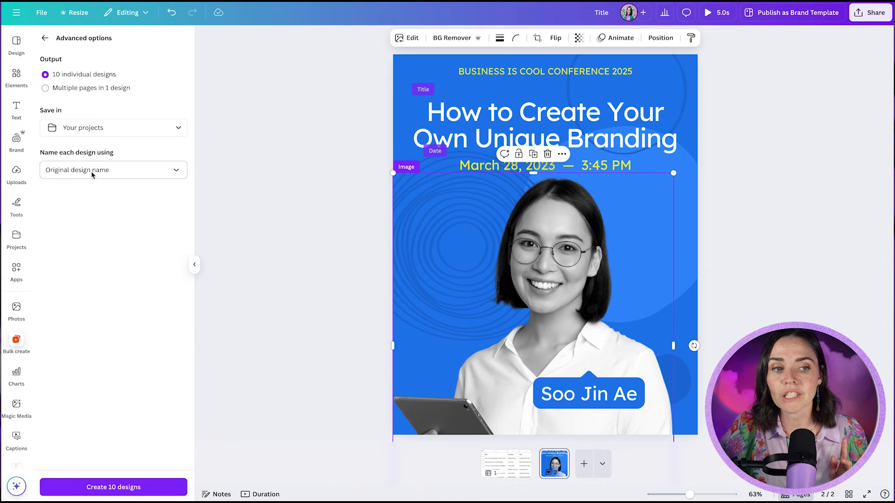
{"action": "left_click", "coordinate": [74, 171]}
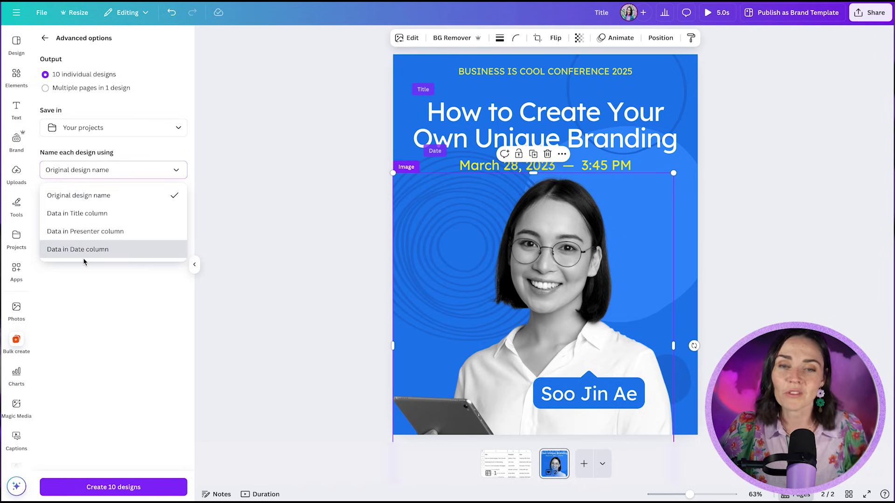
{"action": "left_click", "coordinate": [90, 282]}
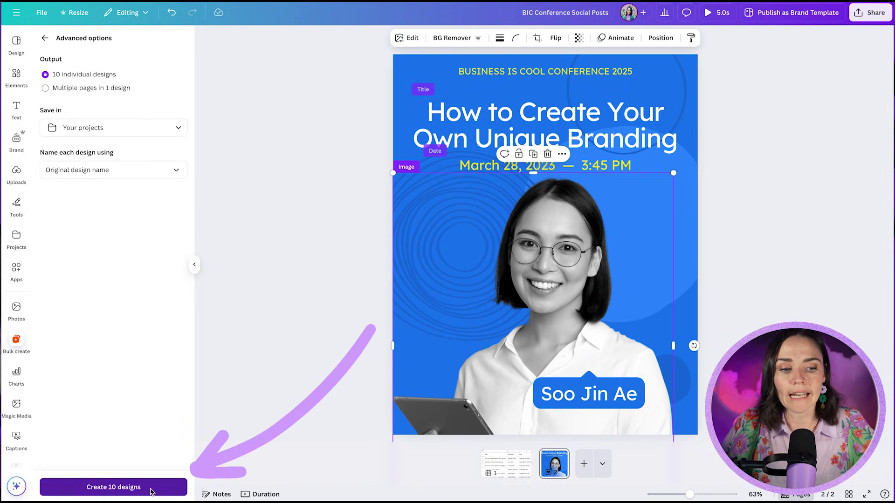
Create the 10 designs, view their folder, undo the creation and reselect data table A1:D11
{"action": "left_click", "coordinate": [113, 487]}
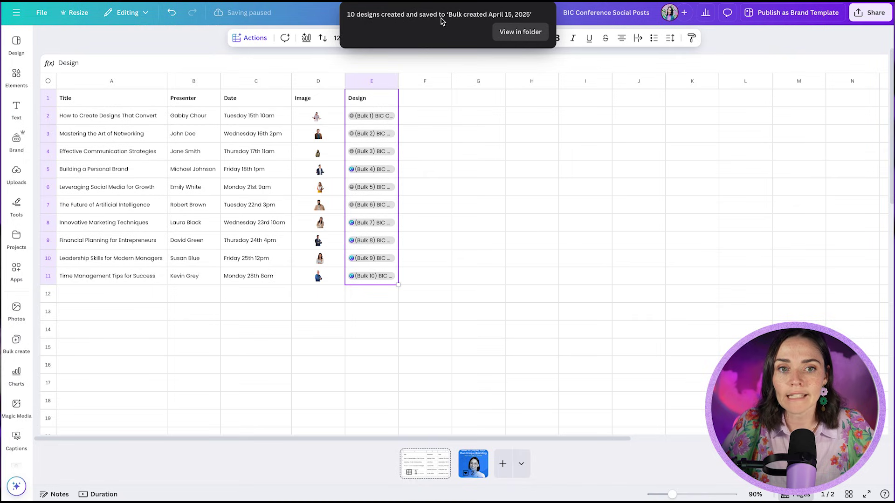
{"action": "left_click", "coordinate": [521, 34]}
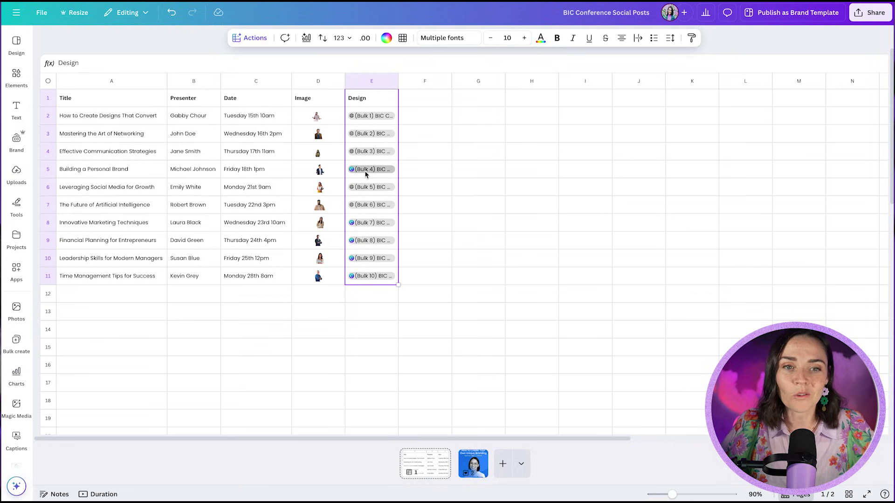
{"action": "key", "text": "ctrl+z"}
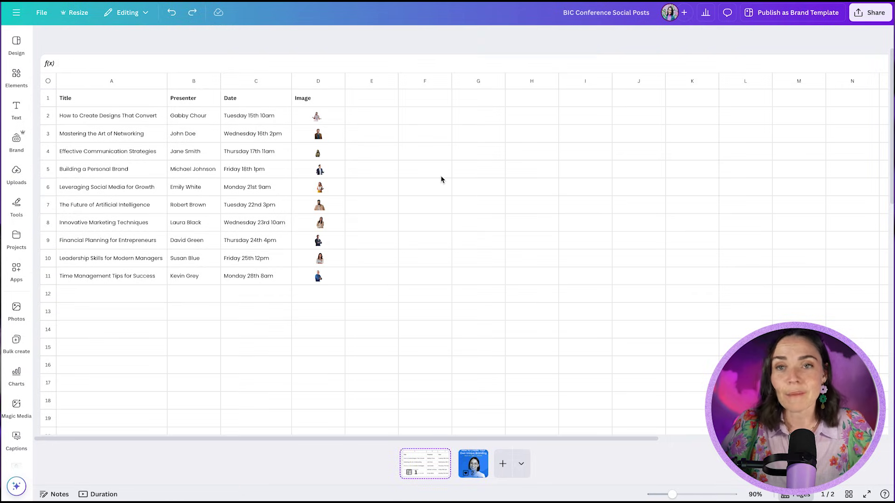
{"action": "left_click_drag", "start_coordinate": [104, 98], "coordinate": [319, 281]}
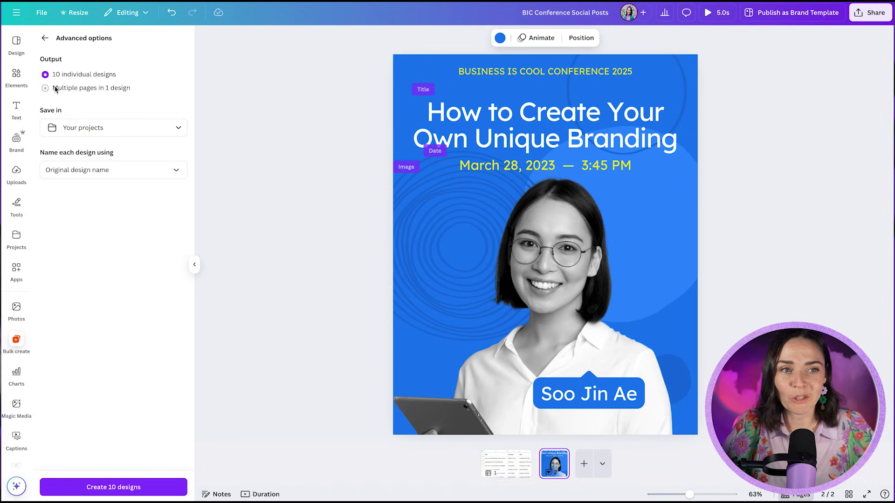
Generate one multi-page design of all posts and open it from cell E2's Bulk 1 link
{"action": "left_click", "coordinate": [45, 88]}
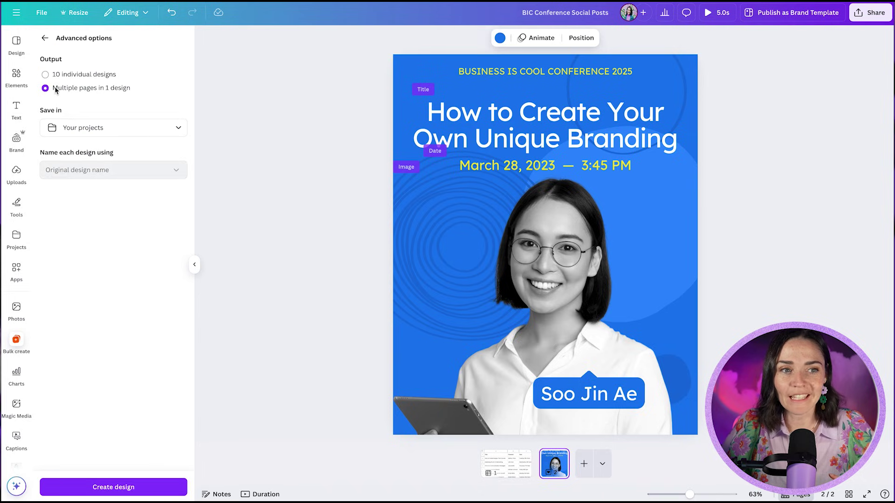
{"action": "left_click", "coordinate": [107, 488]}
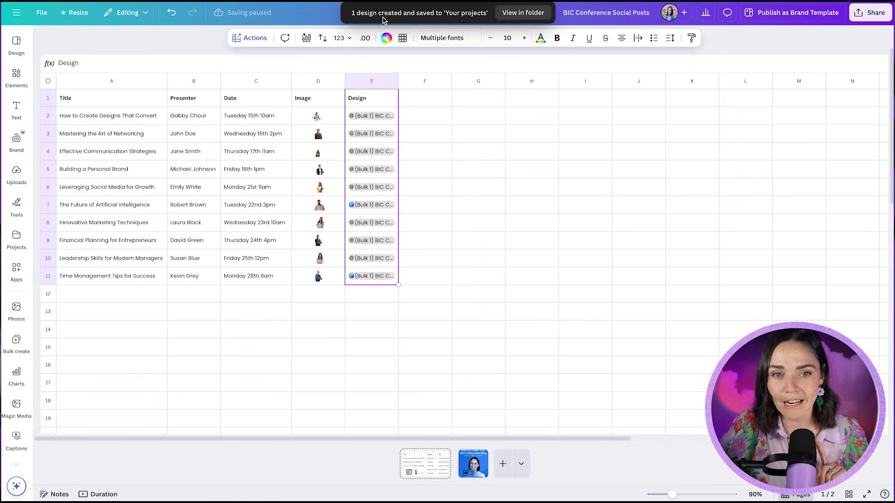
{"action": "left_click", "coordinate": [420, 140]}
{"action": "left_click", "coordinate": [364, 120]}
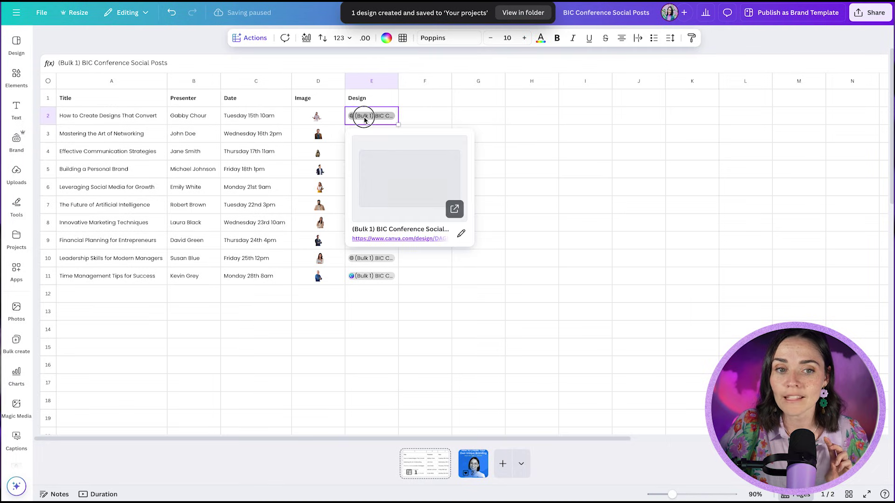
{"action": "left_click", "coordinate": [413, 238]}
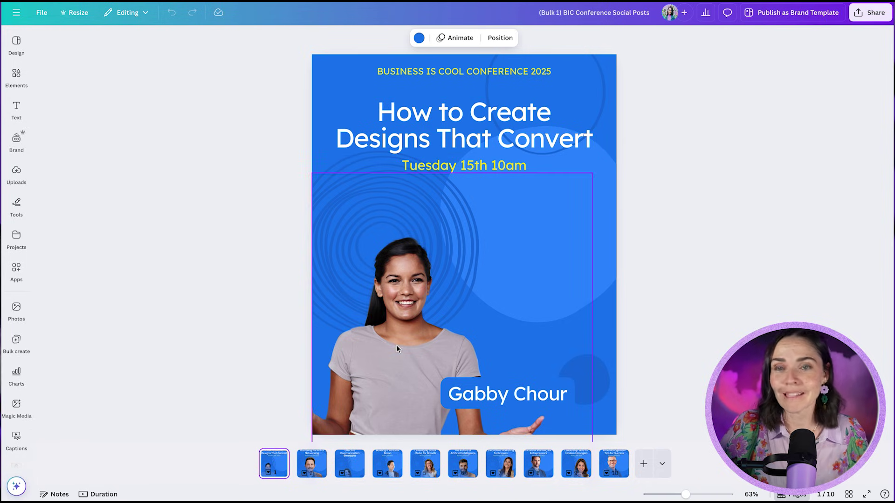
{"action": "left_click", "coordinate": [318, 469]}
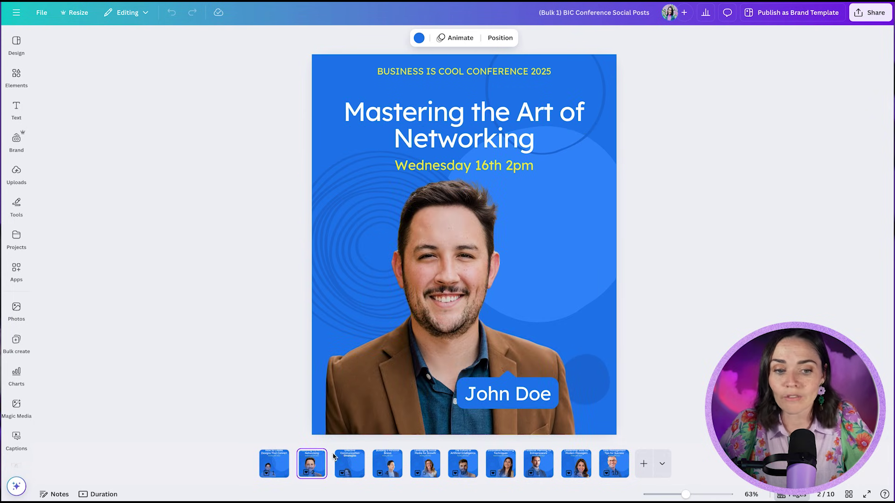
{"action": "left_click", "coordinate": [274, 468]}
{"action": "left_click", "coordinate": [515, 269]}
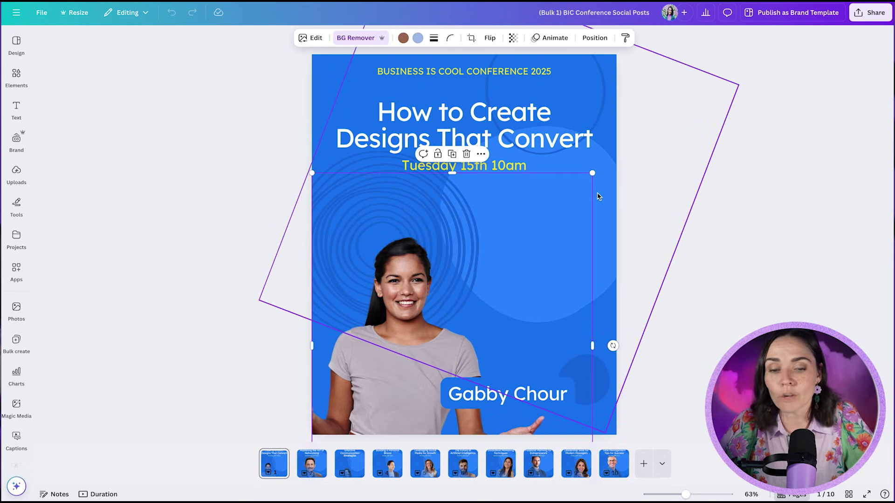
{"action": "left_click_drag", "start_coordinate": [593, 172], "coordinate": [628, 190]}
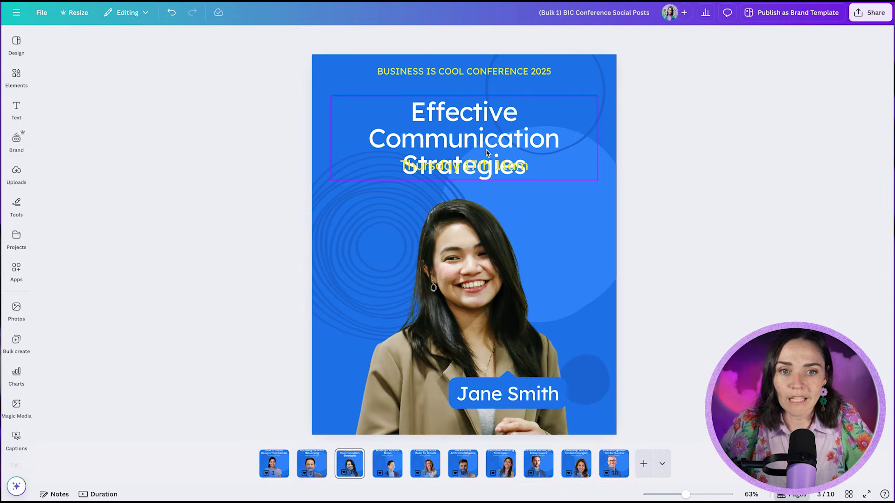
Widen the page 3 title box so the title fits on two lines
{"action": "left_click", "coordinate": [456, 133]}
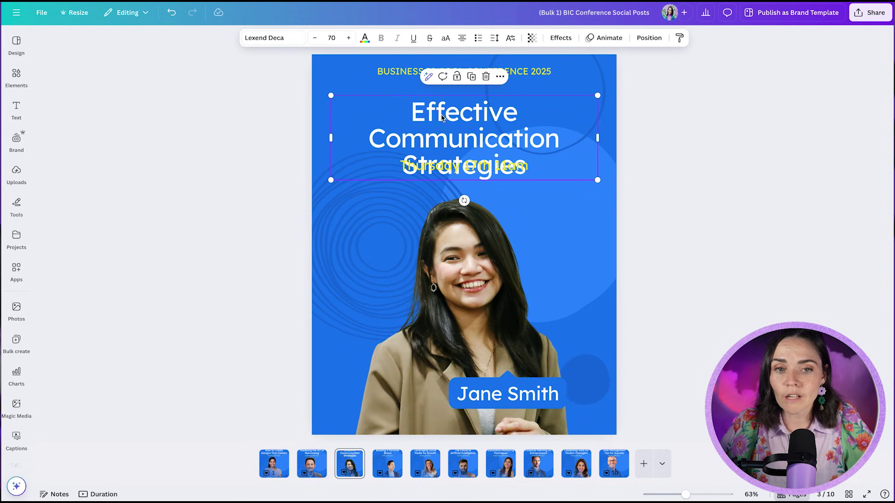
{"action": "left_click_drag", "start_coordinate": [598, 138], "coordinate": [576, 134]}
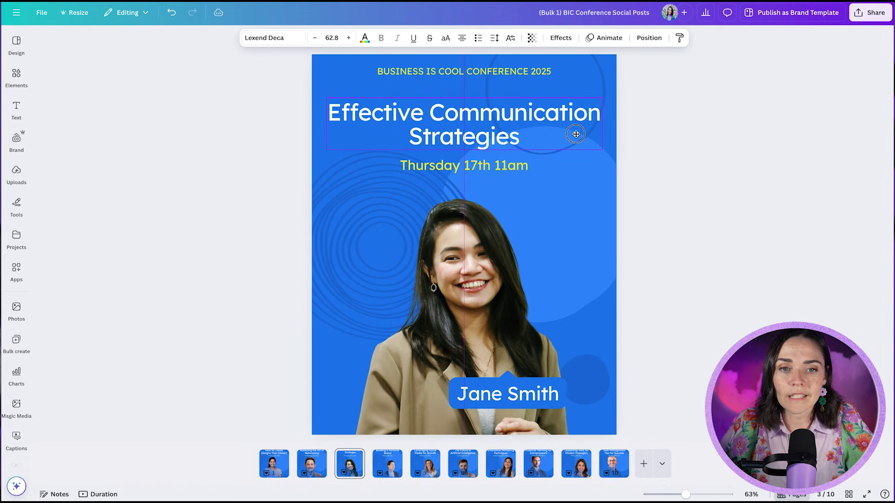
{"action": "key", "text": "Escape"}
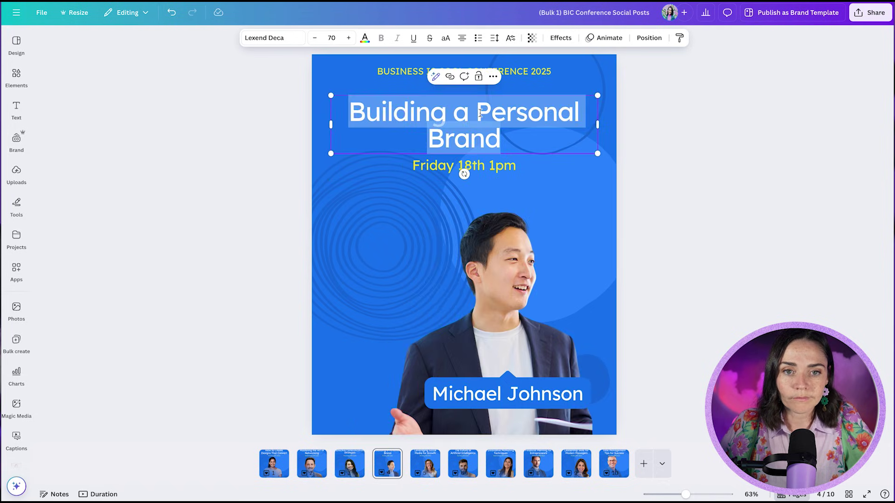
{"action": "left_click_drag", "start_coordinate": [588, 334], "coordinate": [547, 334]}
{"action": "left_click_drag", "start_coordinate": [588, 336], "coordinate": [606, 336]}
{"action": "left_click_drag", "start_coordinate": [588, 345], "coordinate": [617, 348]}
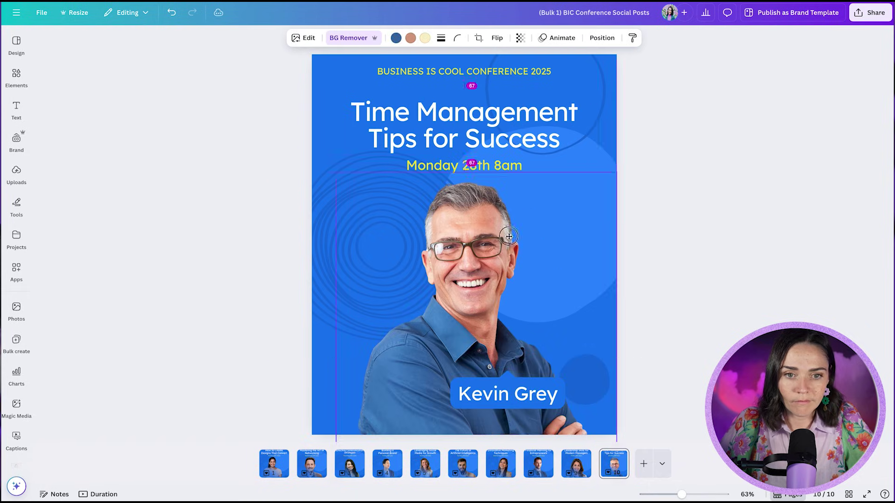
{"action": "left_click", "coordinate": [744, 244]}
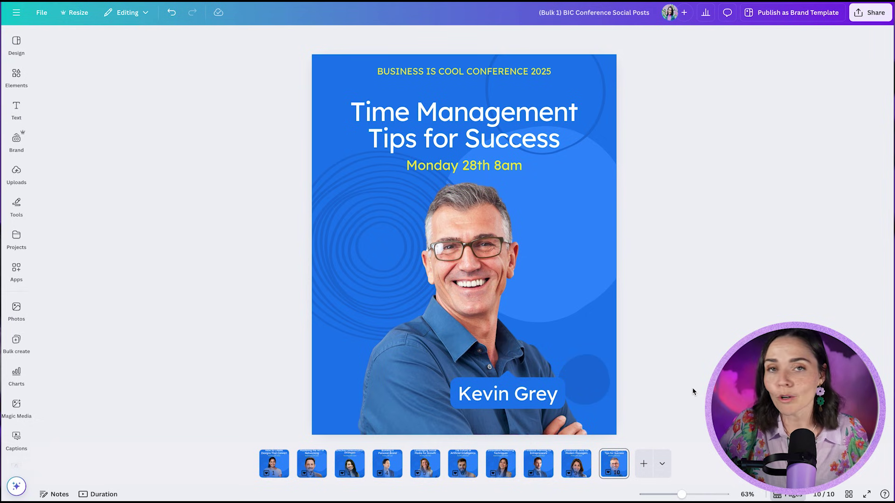
{"action": "left_click", "coordinate": [868, 13]}
{"action": "left_click", "coordinate": [731, 195]}
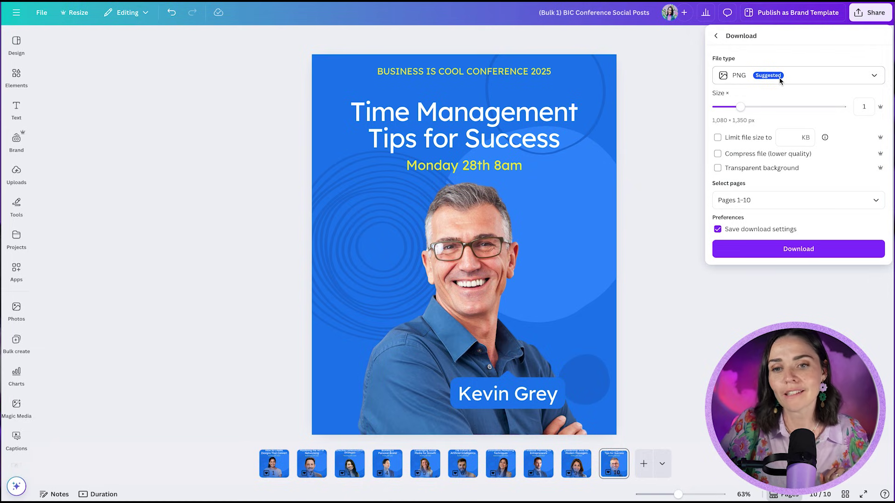
{"action": "left_click", "coordinate": [670, 90]}
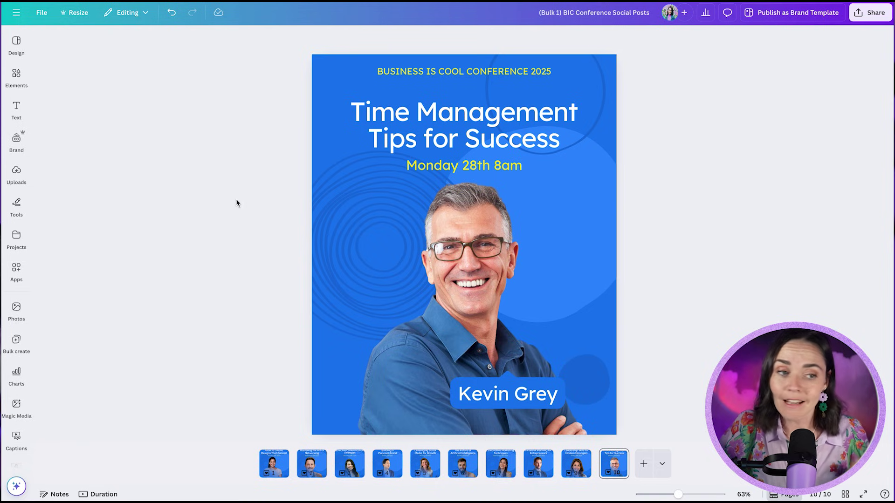
{"action": "left_click", "coordinate": [19, 261]}
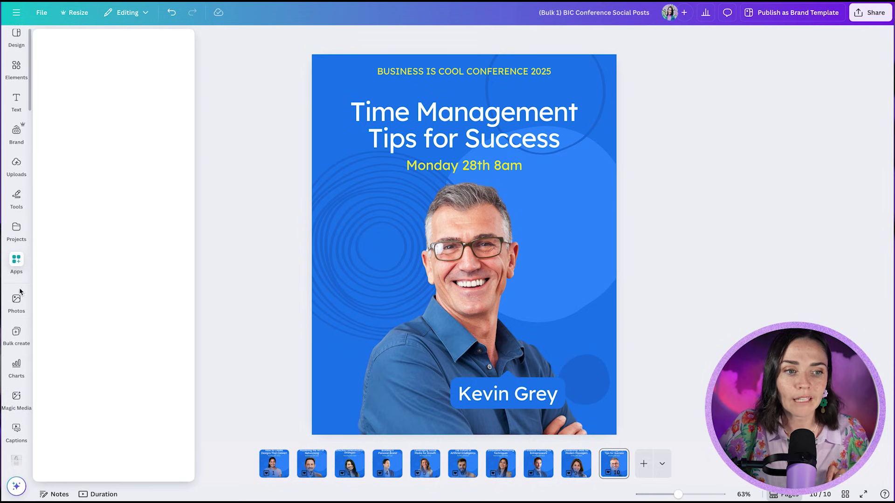
Find 'bulk create' in the Apps panel and launch the Bulk create app
{"action": "left_click", "coordinate": [17, 261]}
{"action": "left_click", "coordinate": [15, 261]}
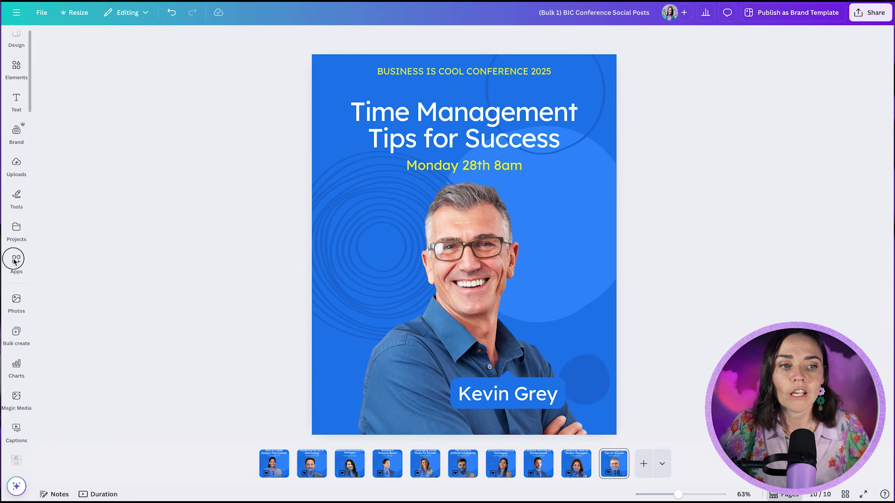
{"action": "left_click", "coordinate": [15, 261]}
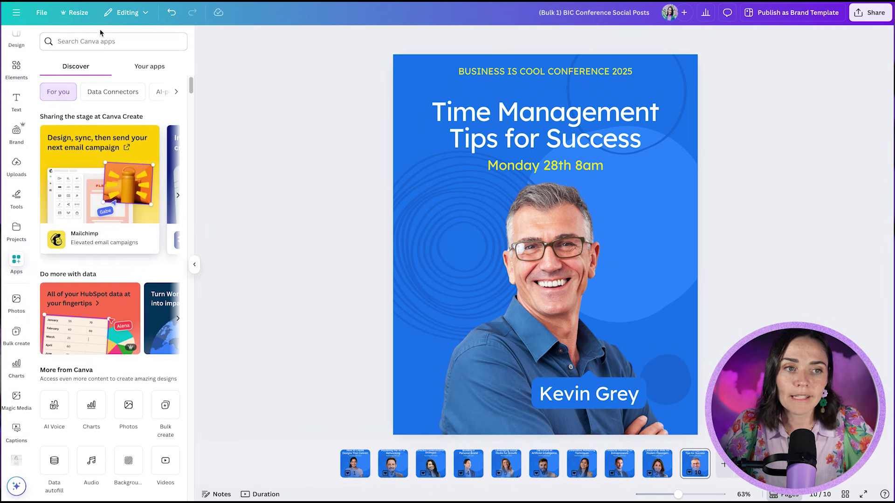
{"action": "type", "text": "bulk create"}
{"action": "left_click", "coordinate": [54, 80]}
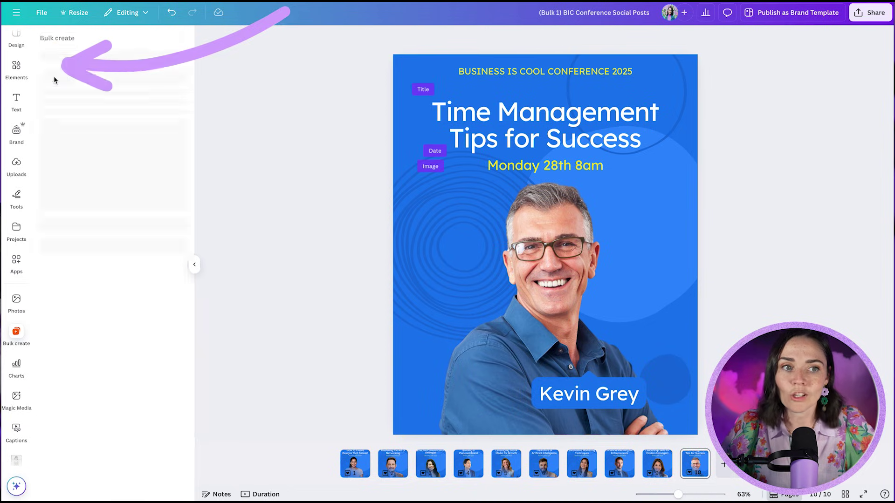